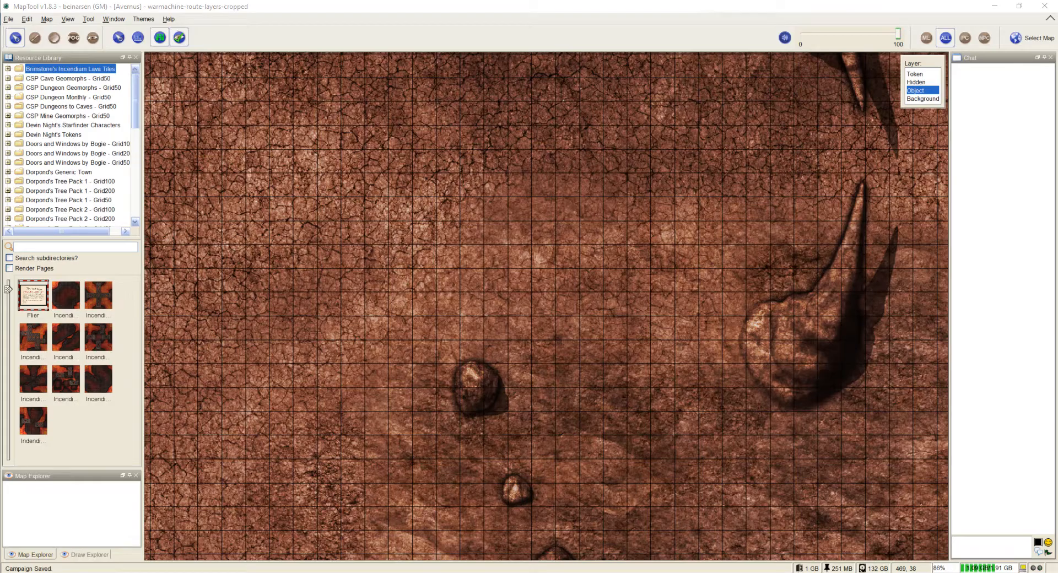
- Check the vehicle images folder in File Explorer and view the full length of the Avernus map
key("alt+Tab")
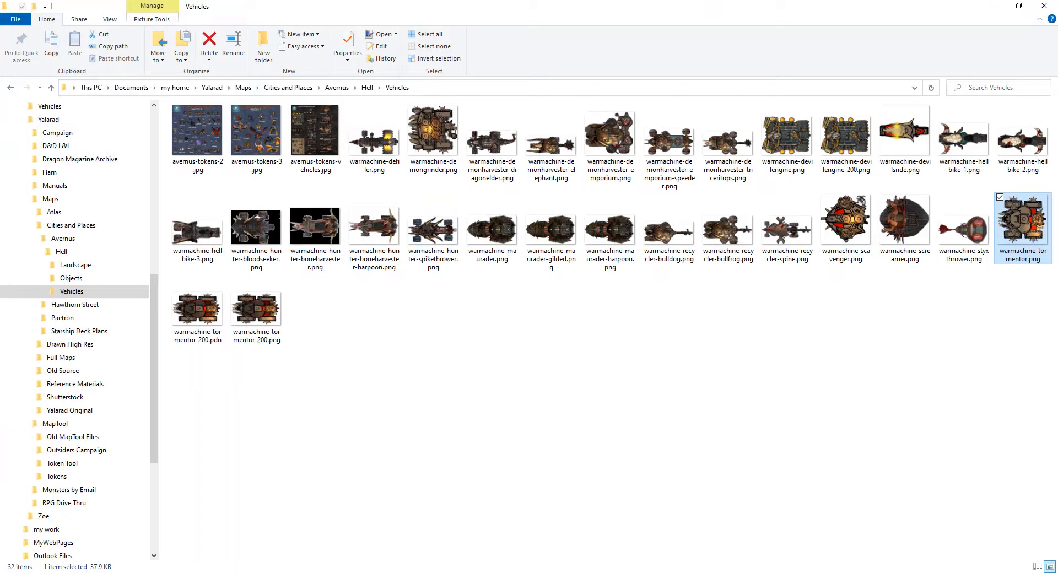
key("alt+Tab")
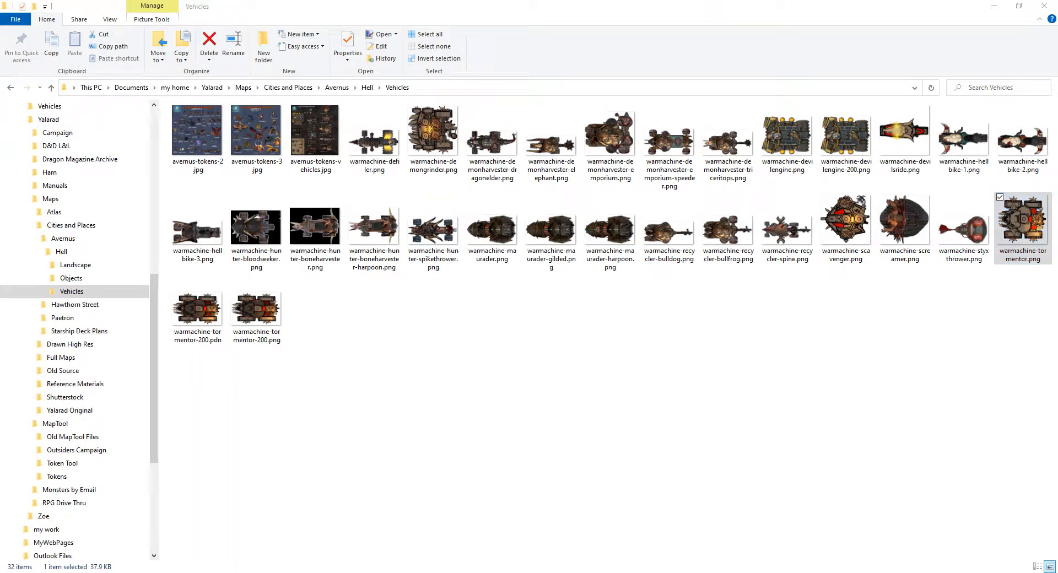
scroll(546, 306, "down", 15)
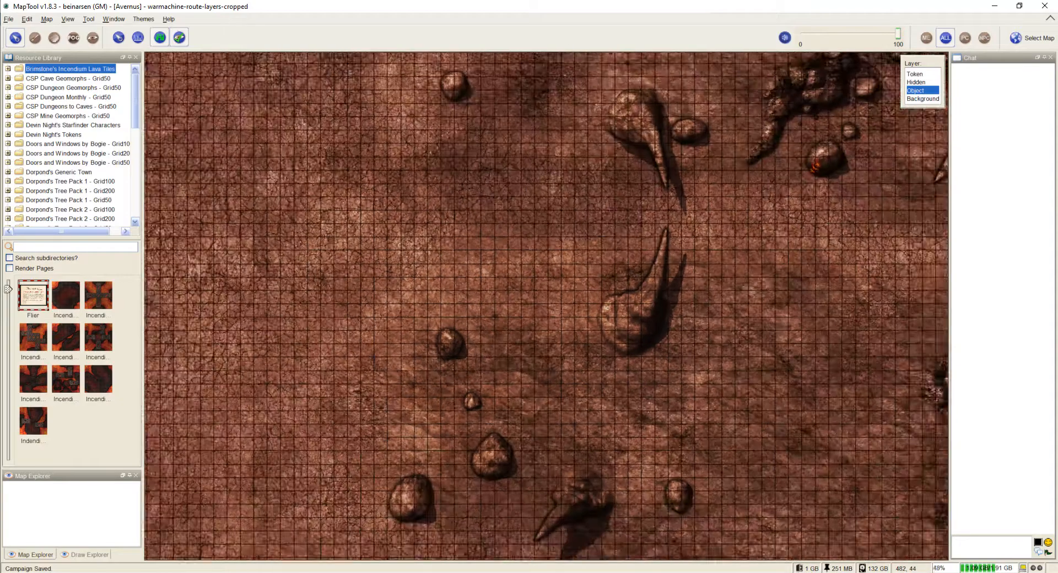
scroll(546, 298, "down", 6)
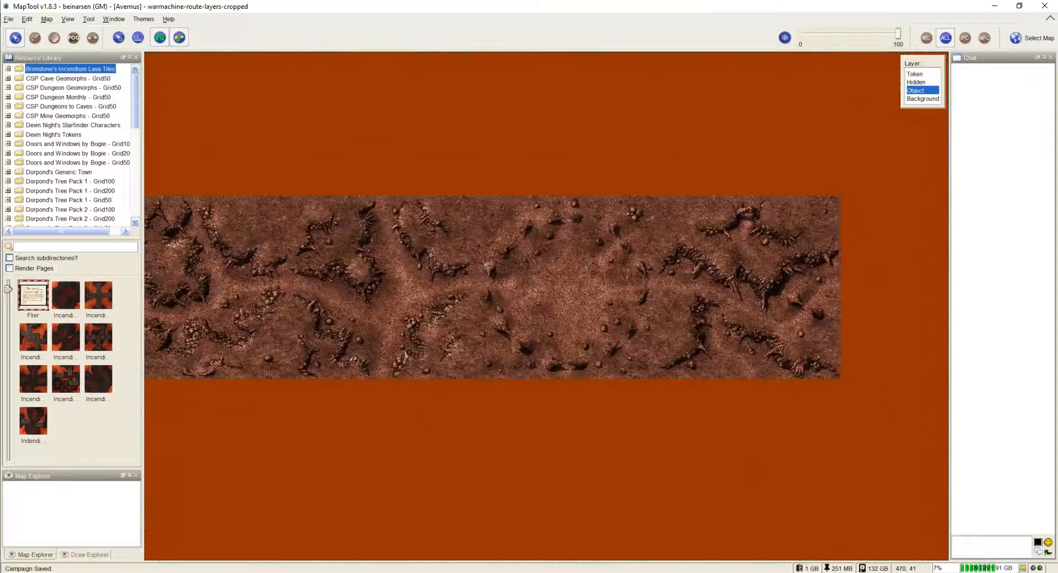
scroll(522, 297, "down", 4)
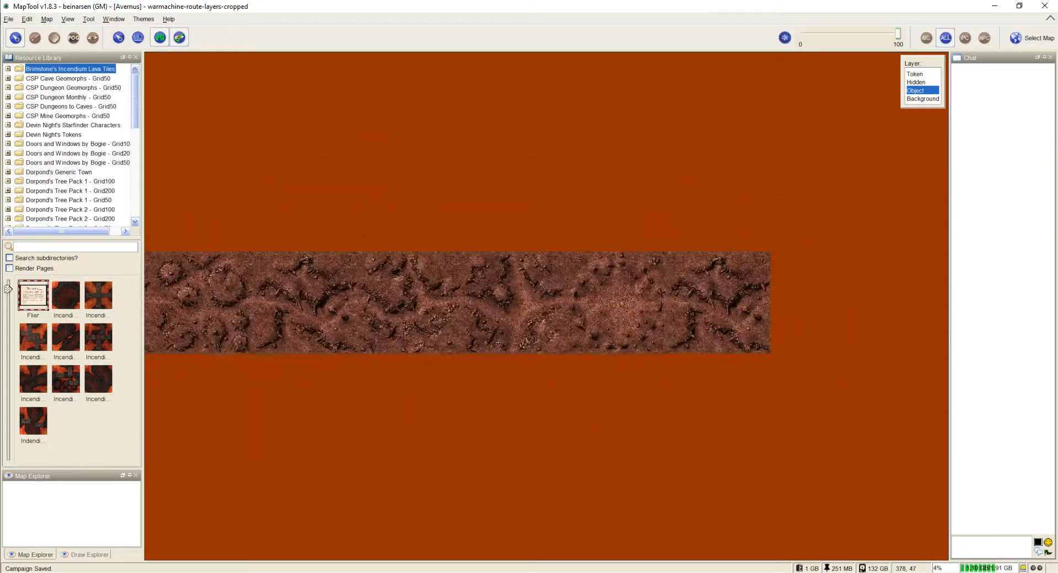
left_click_drag(542, 293, 548, 292)
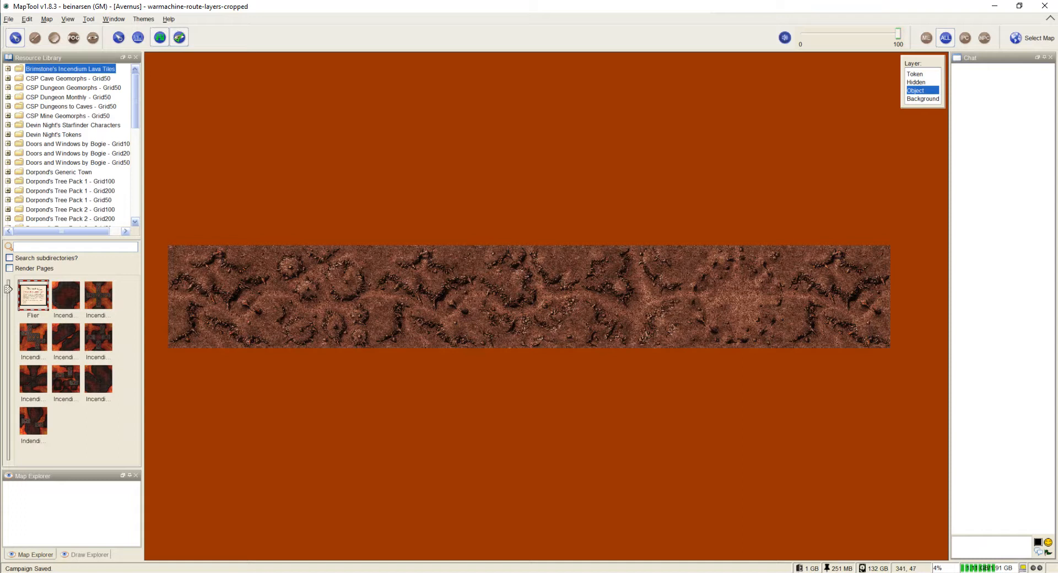
scroll(546, 296, "up", 10)
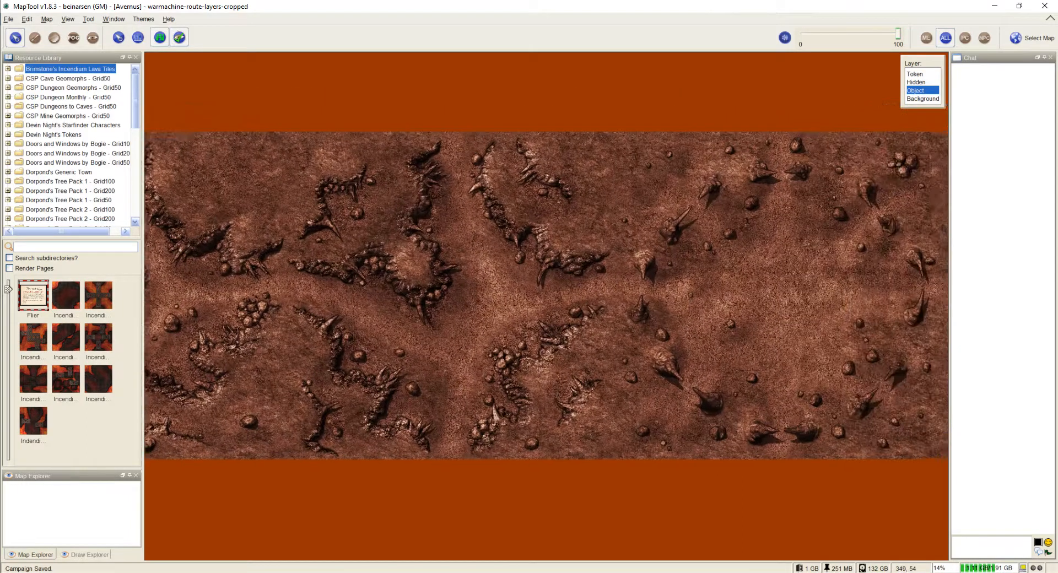
left_click_drag(821, 267, 428, 302)
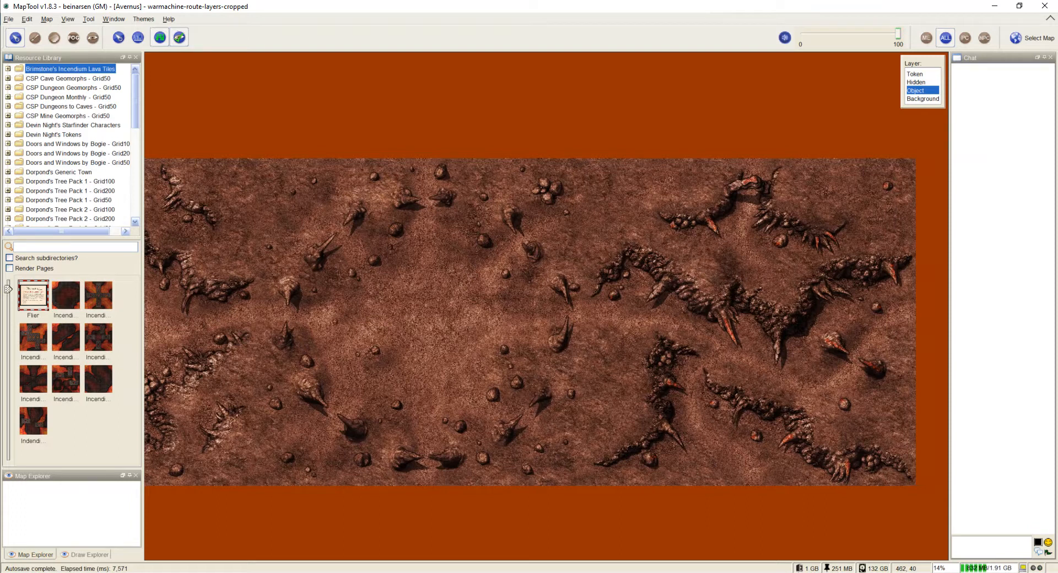
- Examine the open ground and rock ridges at the eastern end of the Avernus map
left_click_drag(351, 309, 501, 295)
left_click_drag(386, 325, 673, 304)
left_click_drag(386, 312, 687, 323)
mouse_move(380, 331)
left_mouse_down()
mouse_move(722, 318)
mouse_move(389, 328)
mouse_move(686, 328)
mouse_move(465, 348)
mouse_move(654, 366)
mouse_move(518, 330)
mouse_move(345, 340)
left_mouse_up()
left_click_drag(617, 336, 377, 303)
mouse_move(594, 309)
left_mouse_down()
mouse_move(364, 298)
mouse_move(434, 337)
left_mouse_up()
left_click_drag(634, 317, 379, 342)
left_click_drag(661, 335, 432, 353)
left_click_drag(612, 361, 465, 331)
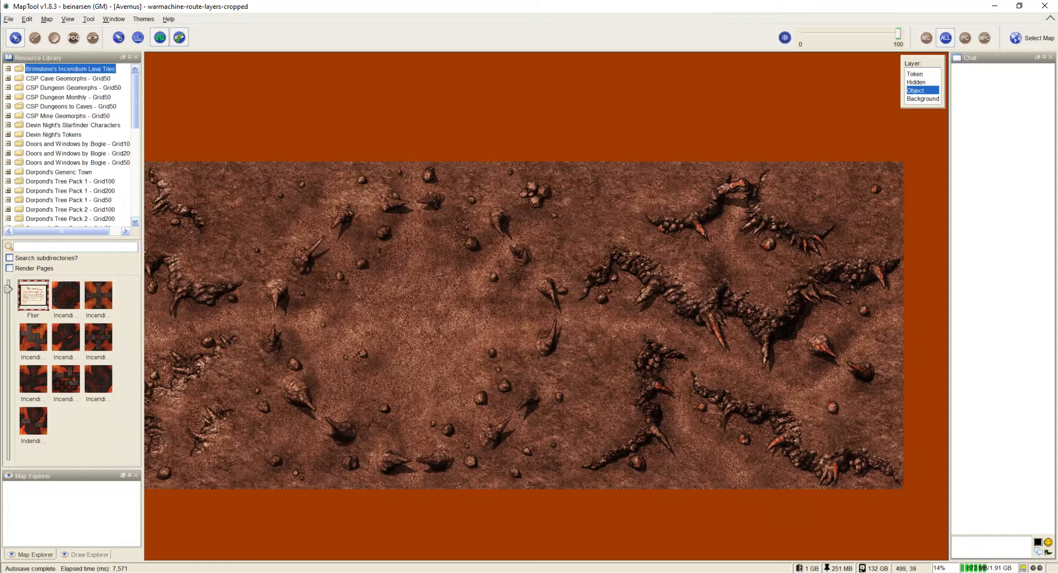
scroll(642, 361, "up", 5)
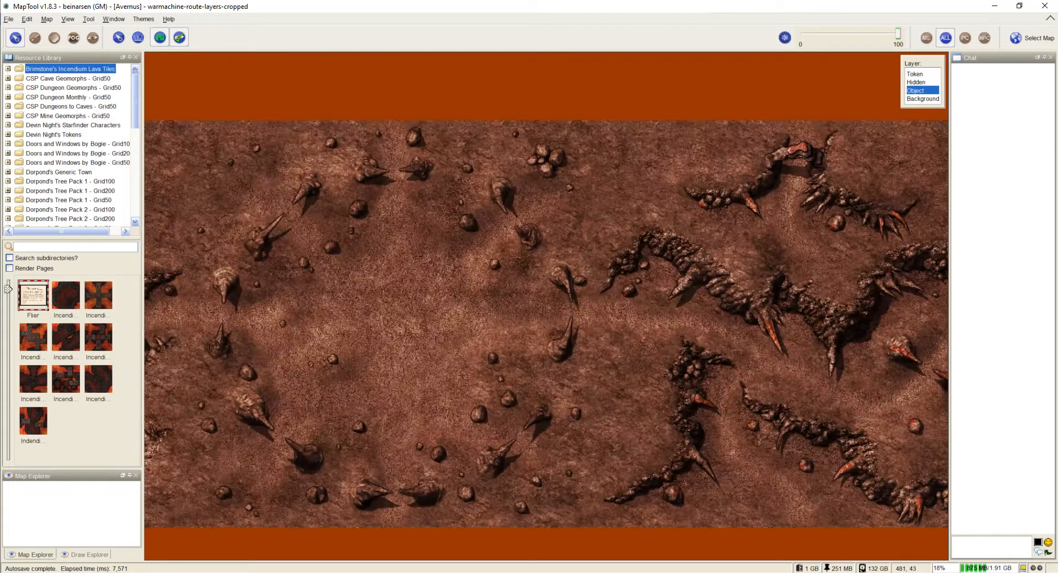
scroll(383, 305, "down", 3)
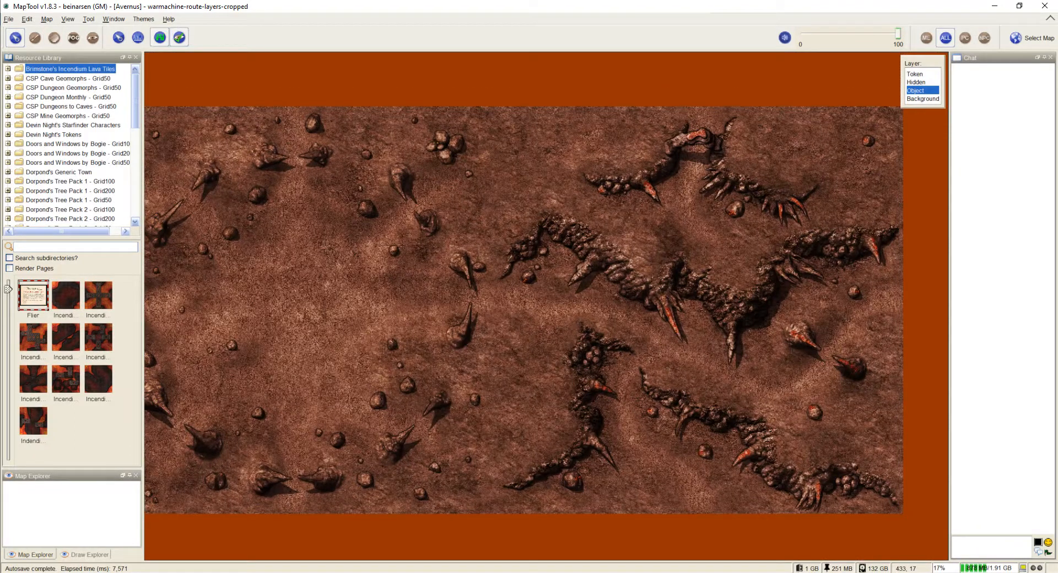
- Start adding a local directory to the resource library and select the Vehicles folder under Yalarad > Maps > Cities and Places > Avernus > Hell
left_click(8, 20)
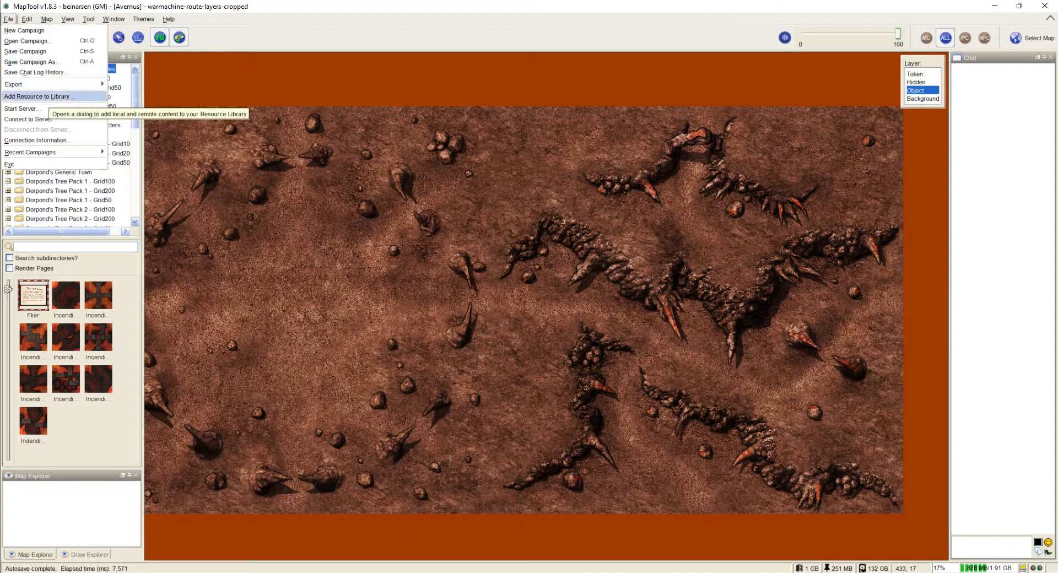
left_click(38, 96)
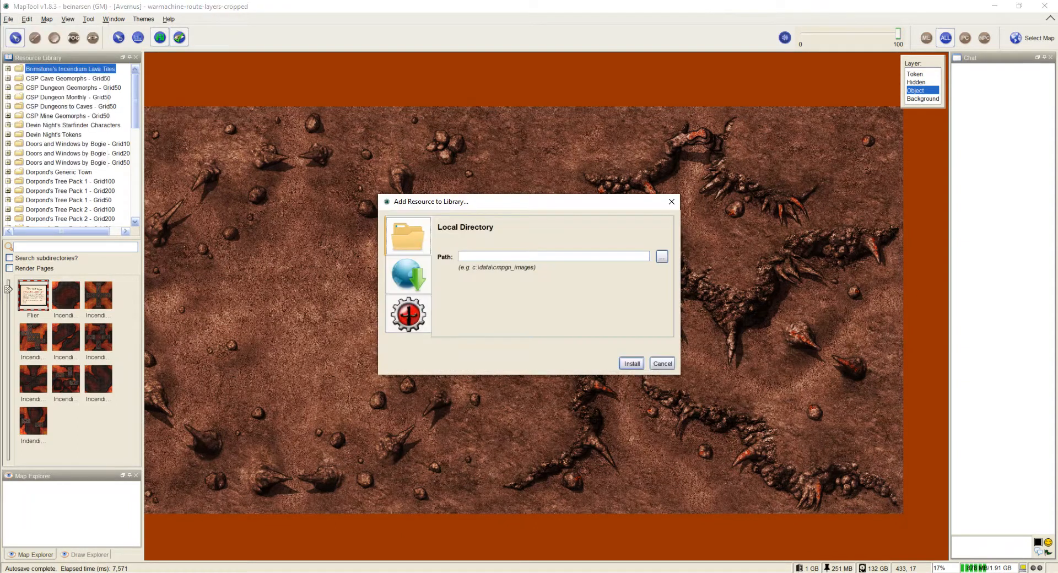
left_click(662, 257)
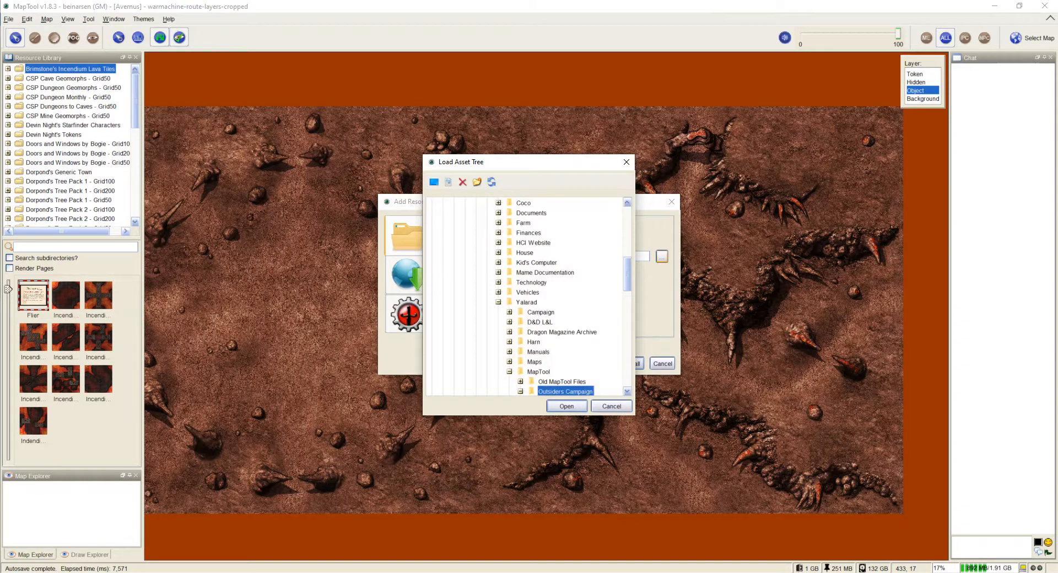
scroll(562, 298, "down", 3)
scroll(562, 298, "down", 3)
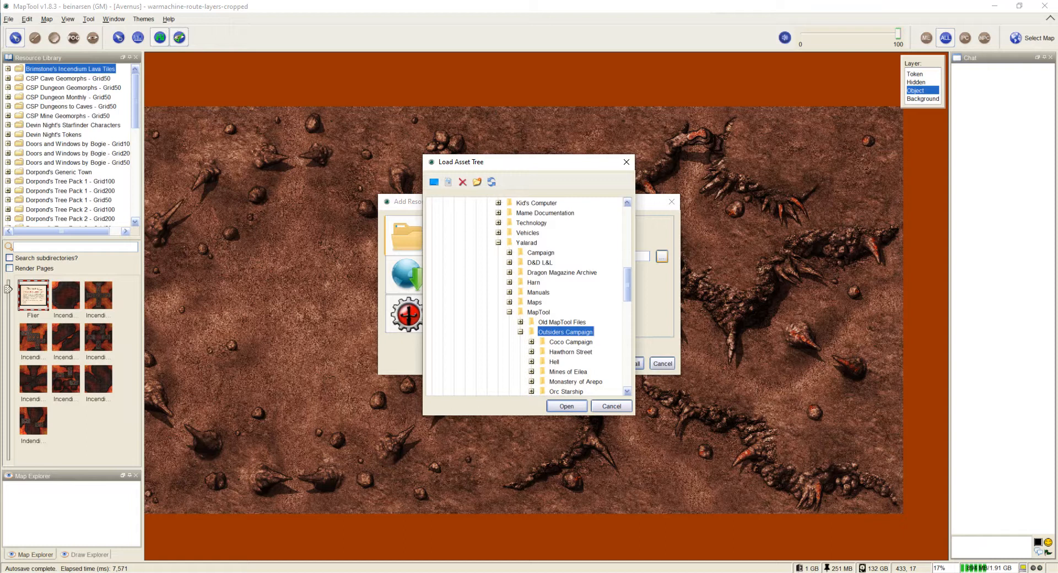
left_click(509, 303)
left_click(520, 323)
left_click(531, 333)
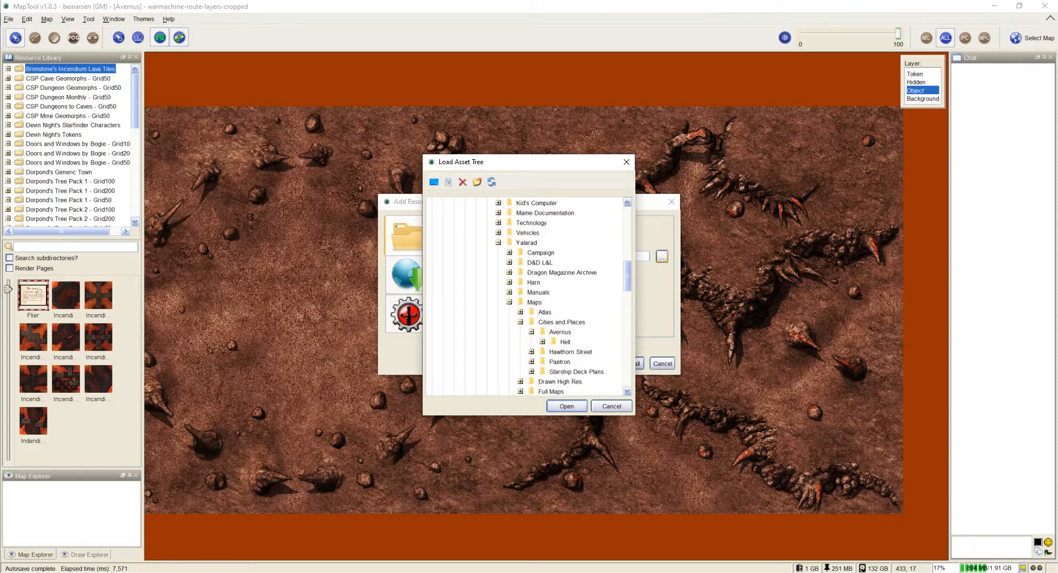
left_click(543, 342)
left_click(582, 372)
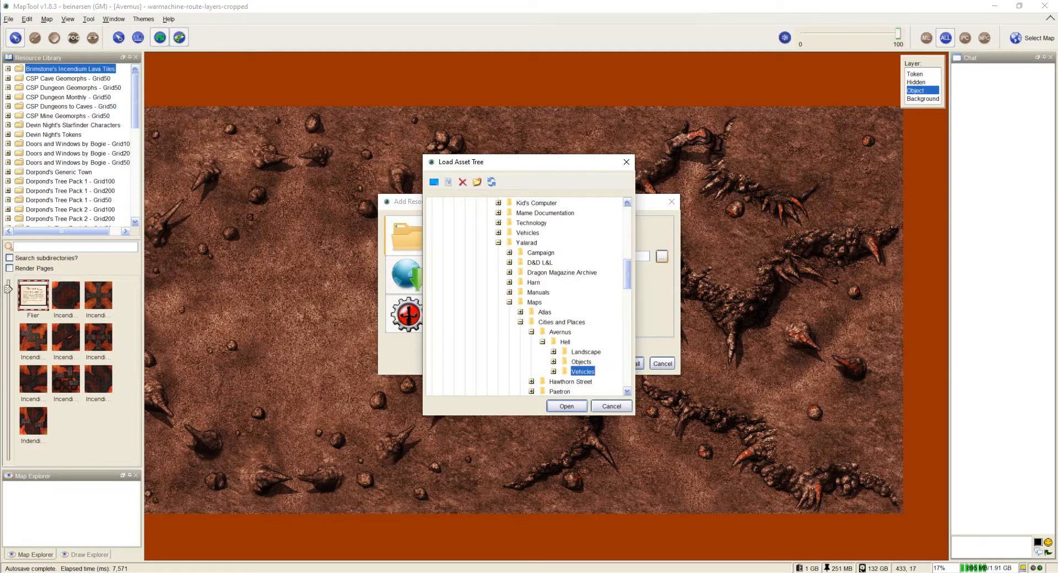
- Compare the selection with the Vehicles folder in File Explorer and install that directory in the resource library
key("alt+Tab")
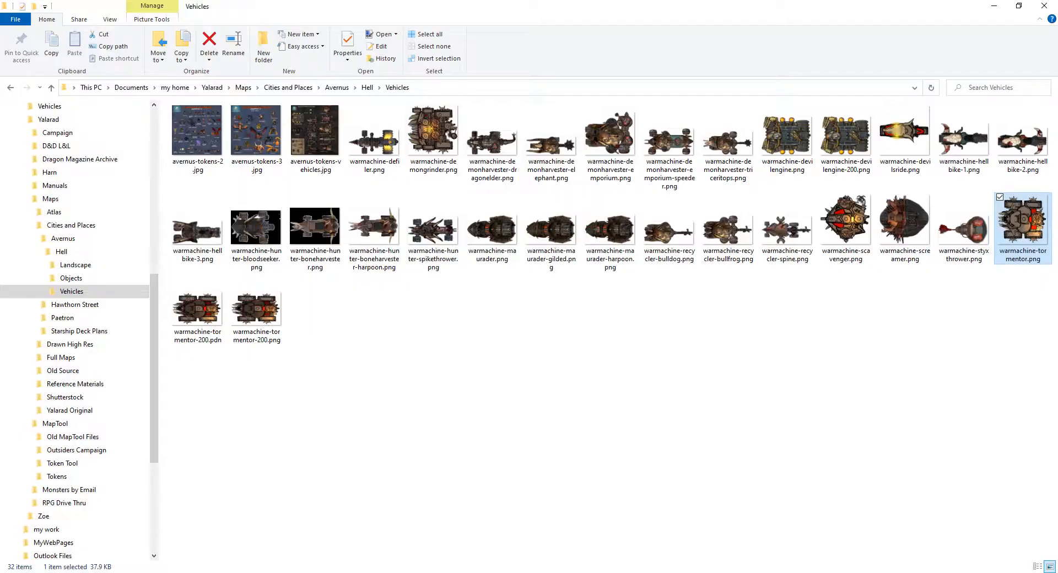
key("alt+Tab")
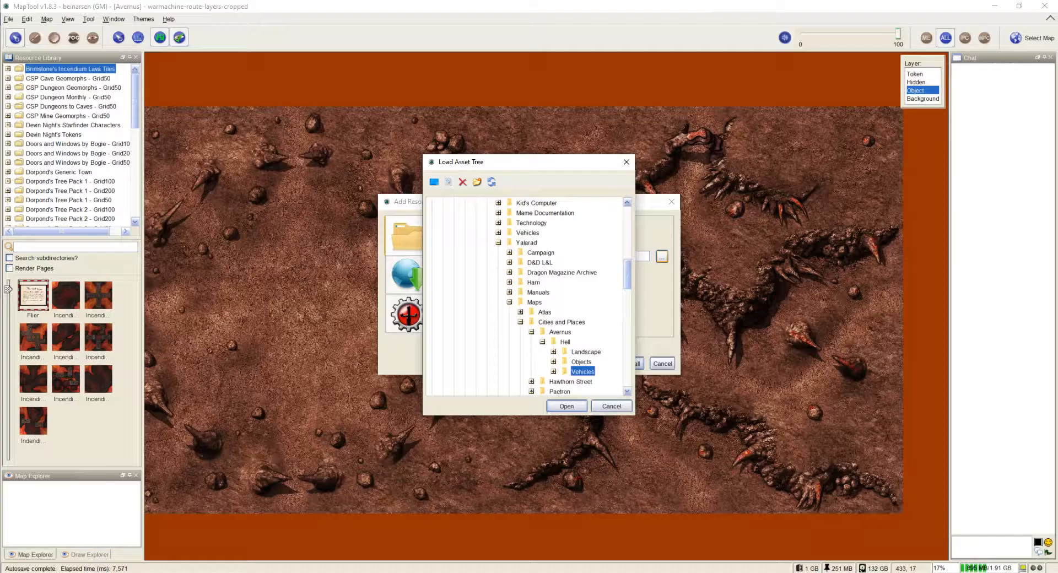
key("Return")
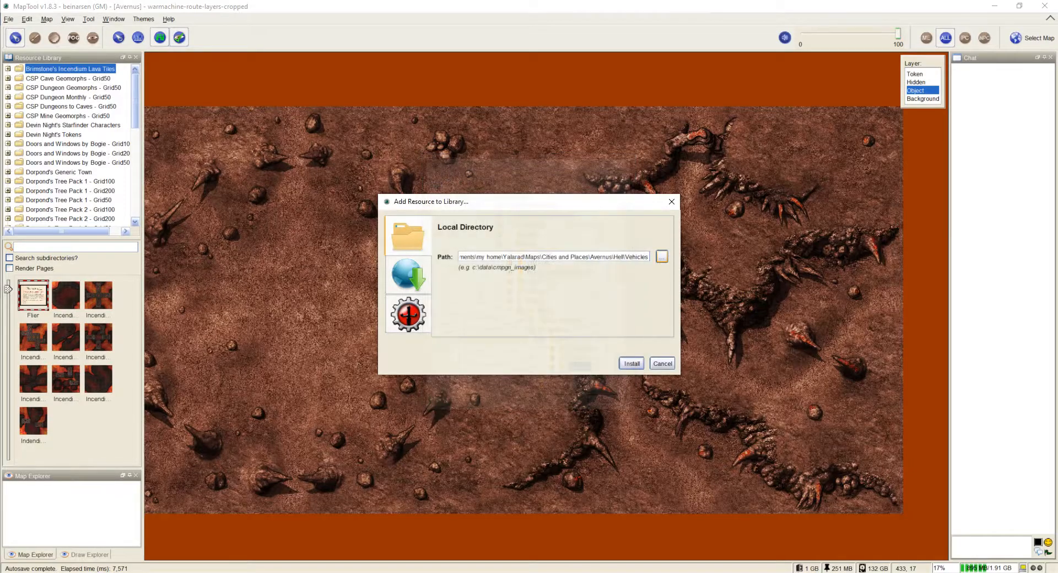
key("Return")
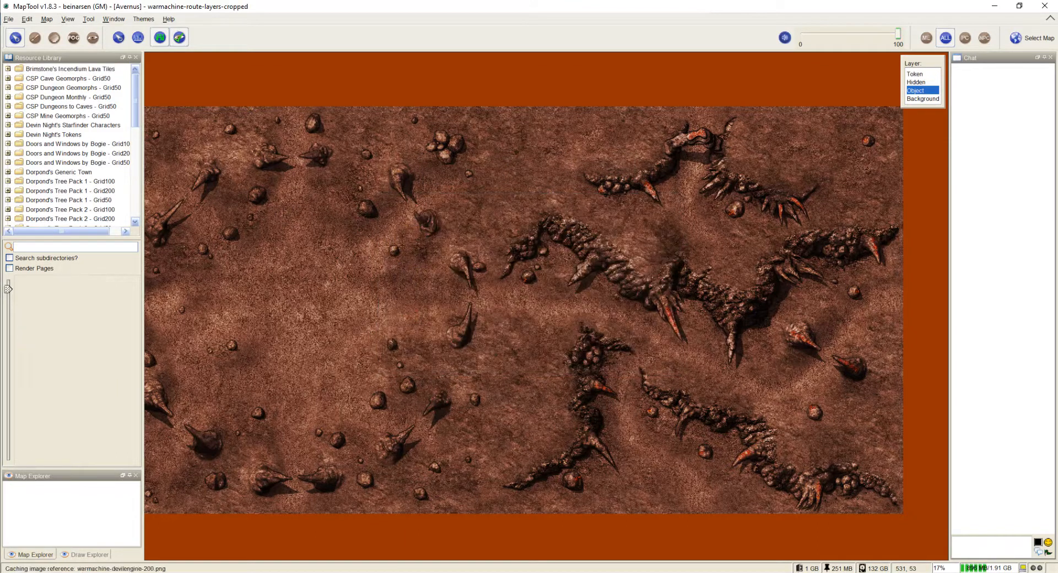
- Open the Vehicles folder in the resource library and browse to its last war machine images
left_click_drag(135, 101, 135, 193)
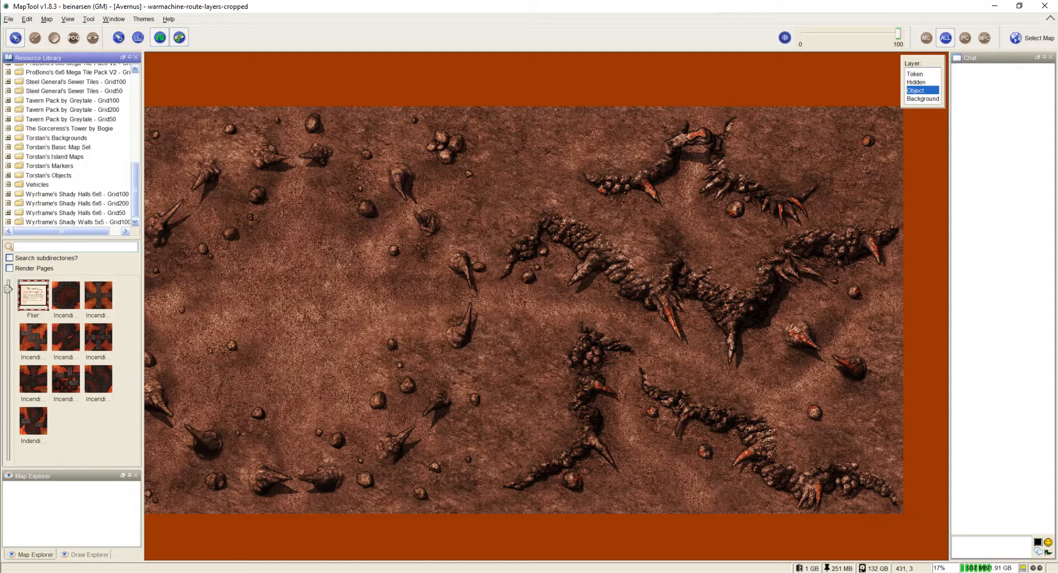
left_click(9, 185)
left_click(37, 184)
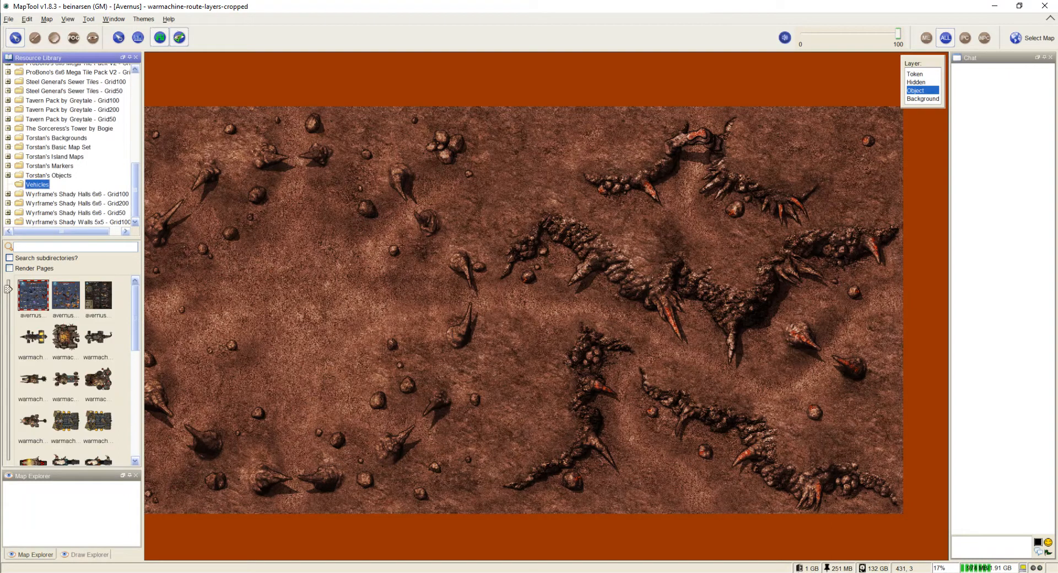
scroll(77, 369, "down", 5)
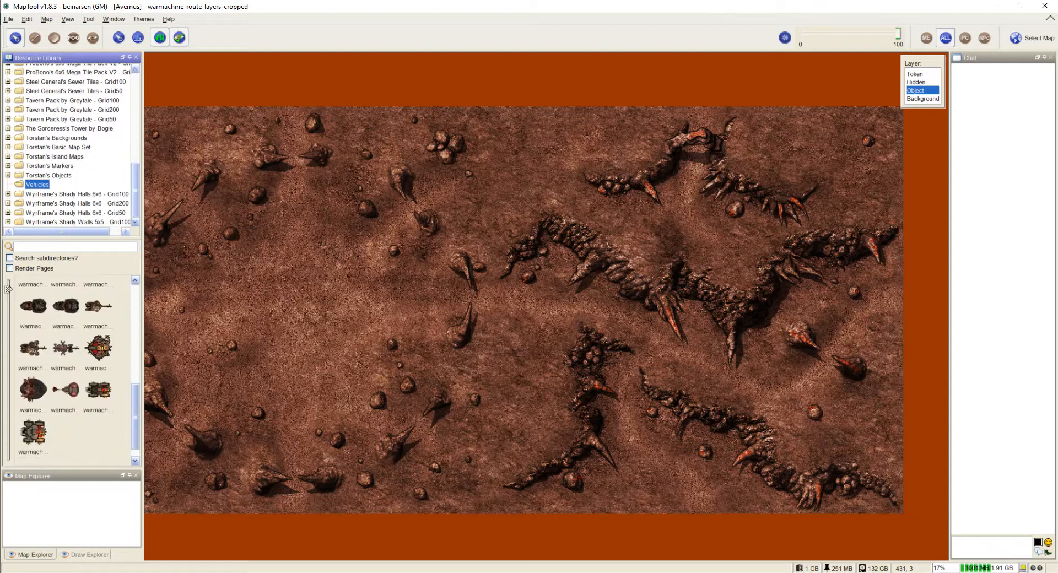
scroll(77, 370, "down", 3)
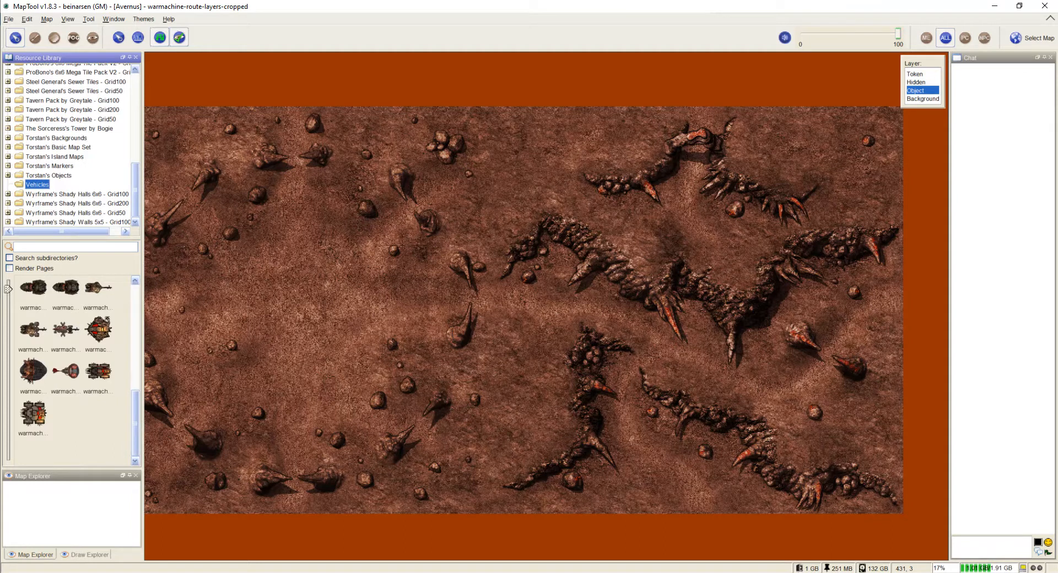
- Place the warmachine-tormentor-200 image on the Object layer, in the open ground west of the rock ridges
left_click(100, 374)
left_click_drag(98, 371, 478, 371)
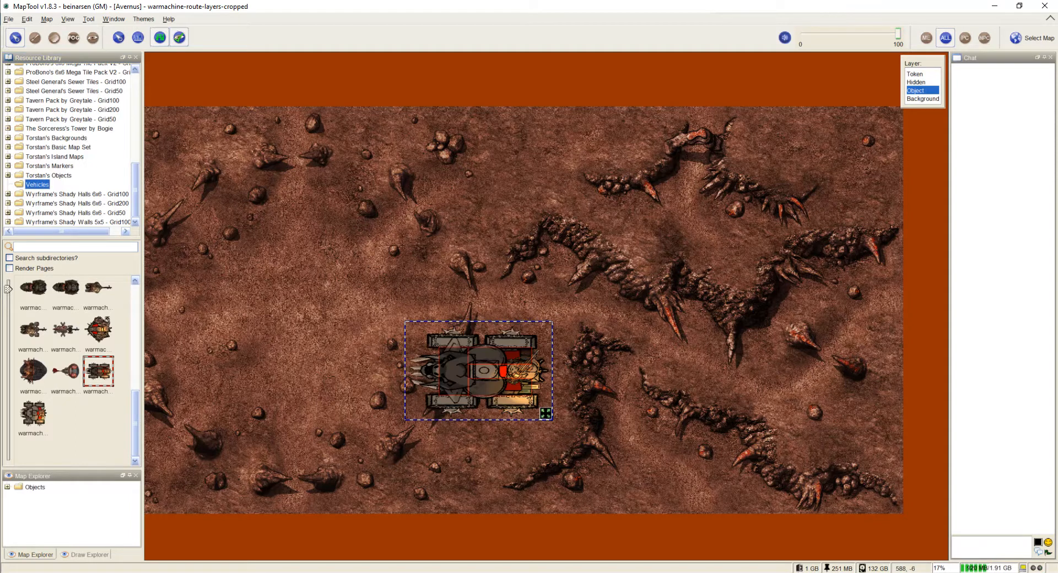
left_click_drag(478, 371, 428, 337)
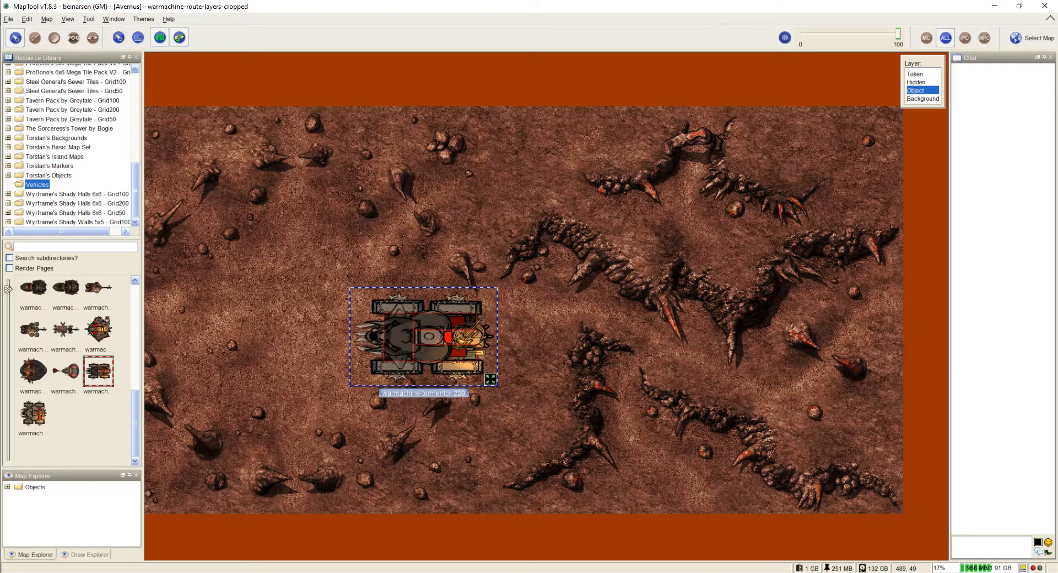
- Shrink the tormentor war machine to about 7 grid squares long, inspect it up close and deselect it
scroll(424, 342, "up", 10)
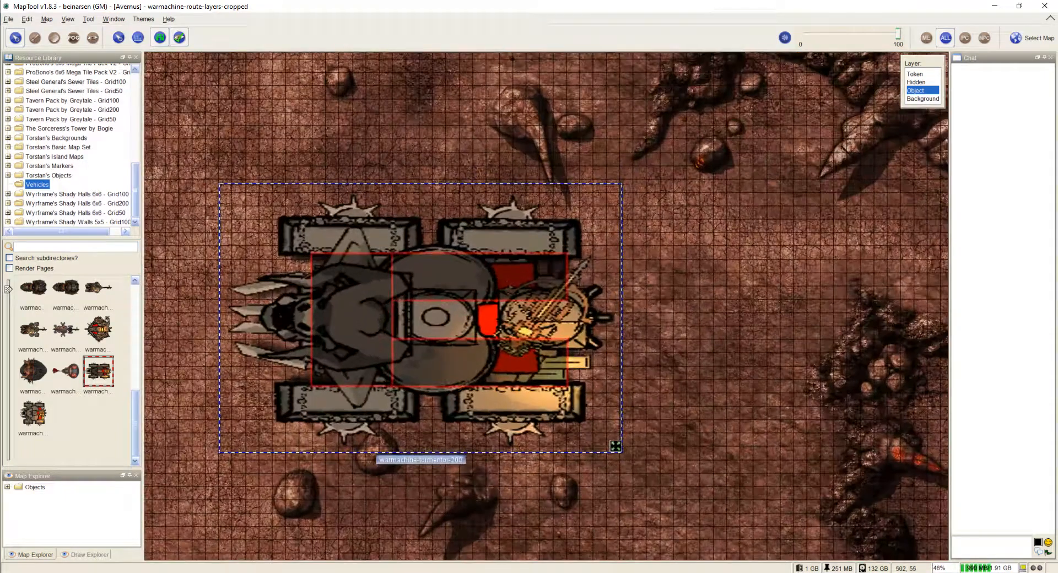
left_click_drag(616, 447, 460, 398)
scroll(386, 265, "up", 6)
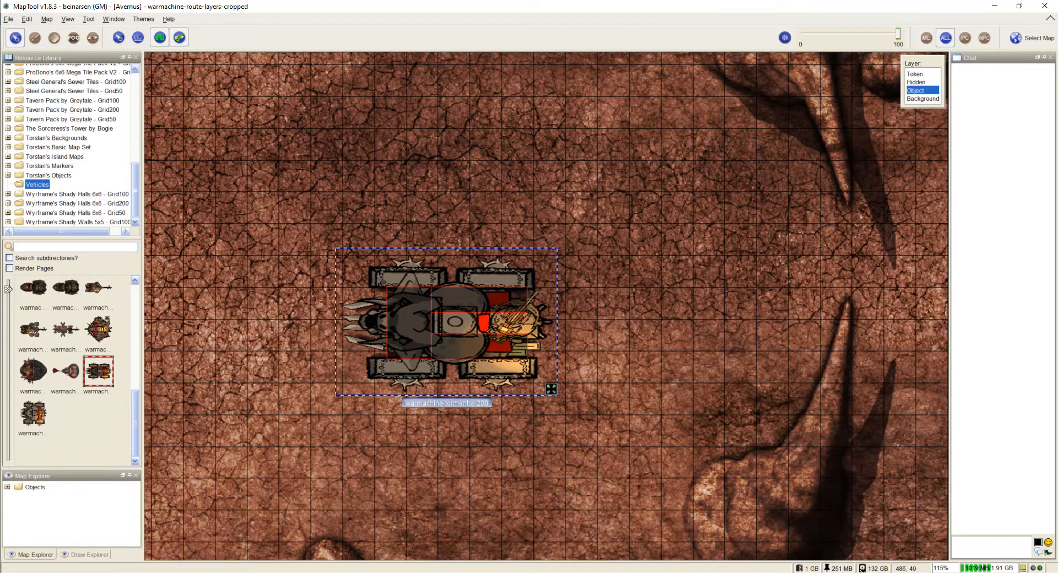
scroll(427, 307, "up", 9)
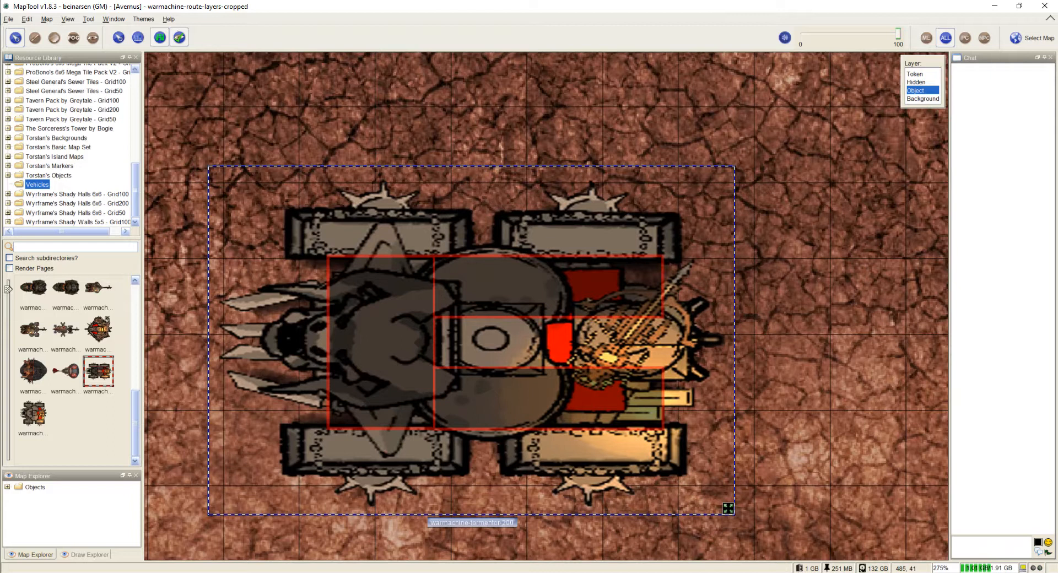
left_click(783, 364)
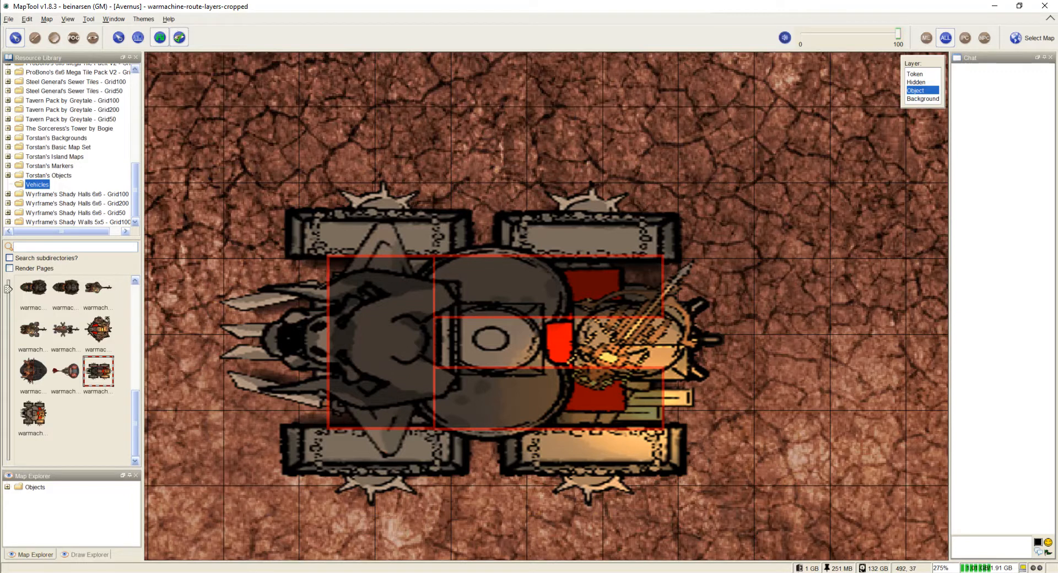
- Switch to the Token layer and select the second image in the Characters folder of Devin Night's Tokens
left_click(916, 74)
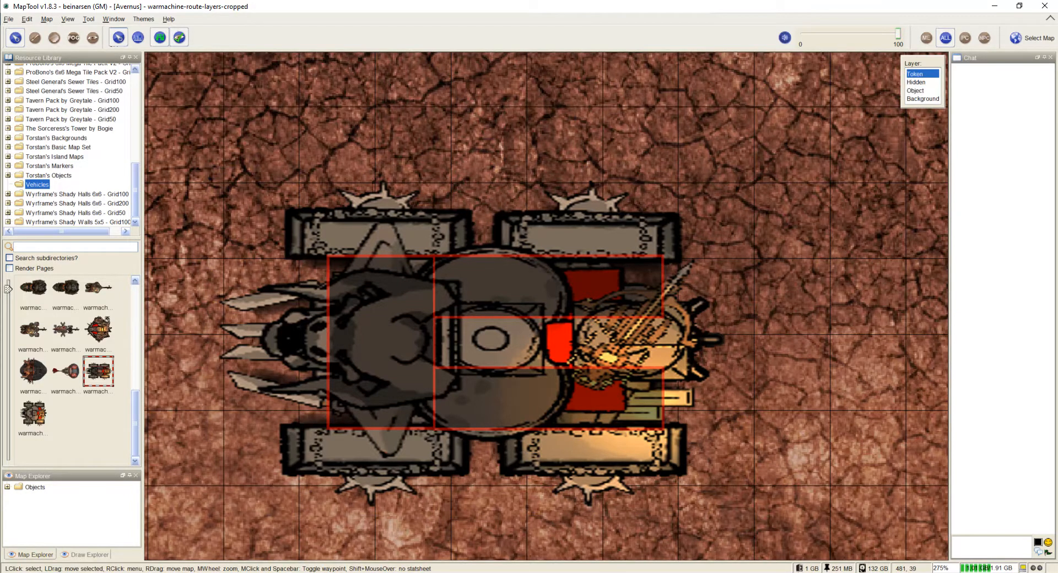
left_click_drag(135, 190, 135, 100)
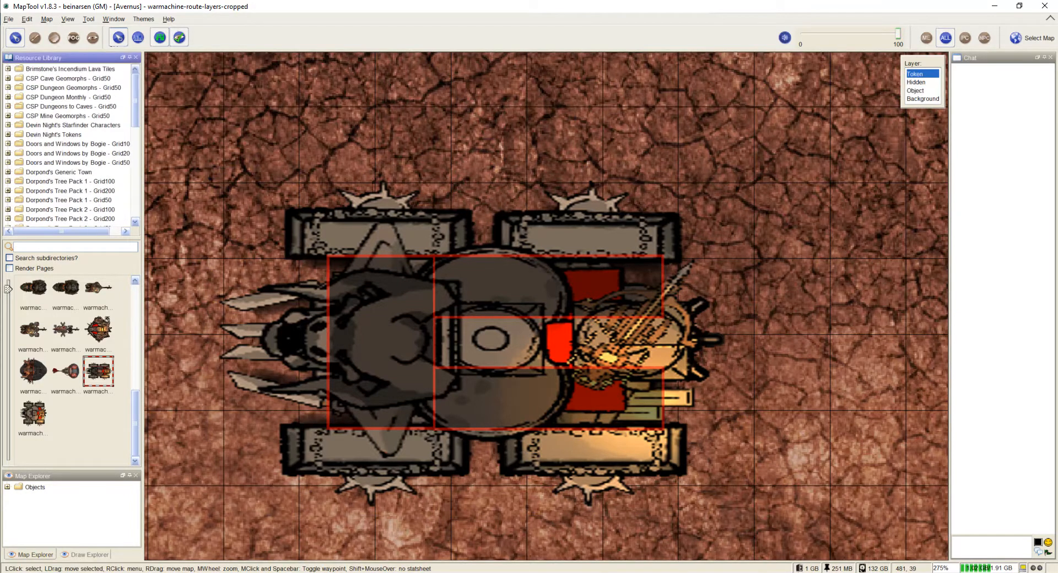
left_click(8, 134)
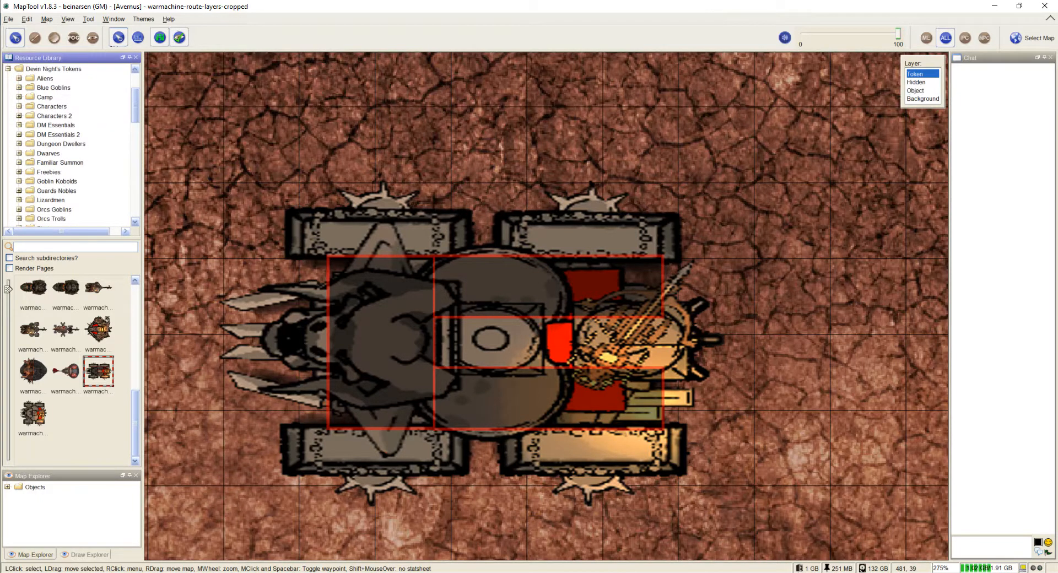
left_click(19, 106)
left_click(52, 106)
left_click(66, 295)
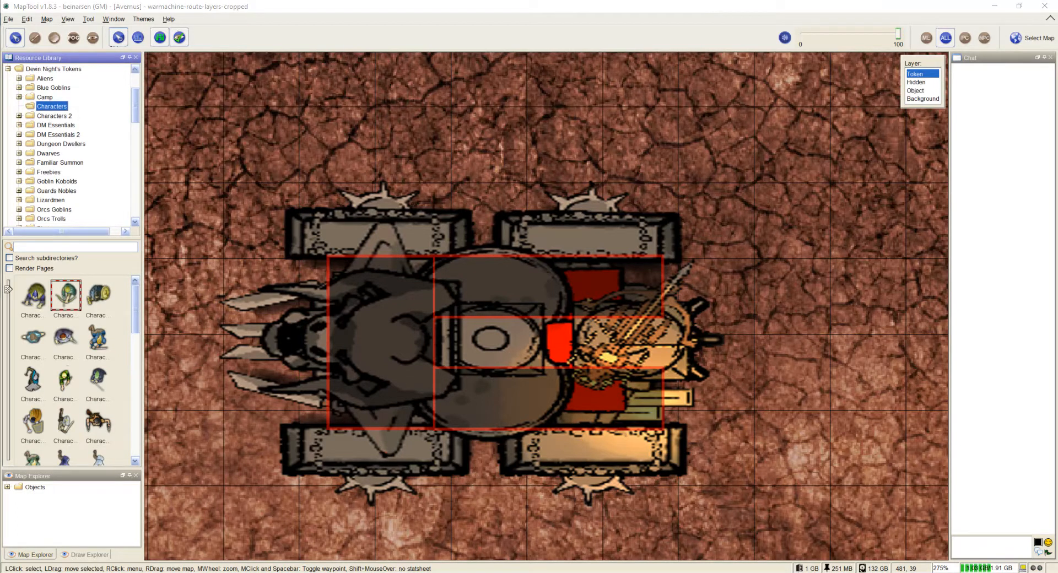
- Place the archer image on the map just north of the war machine as a visible NPC token named Temp
left_click_drag(1056, 168, 638, 160)
double_click(620, 175)
type("Temp")
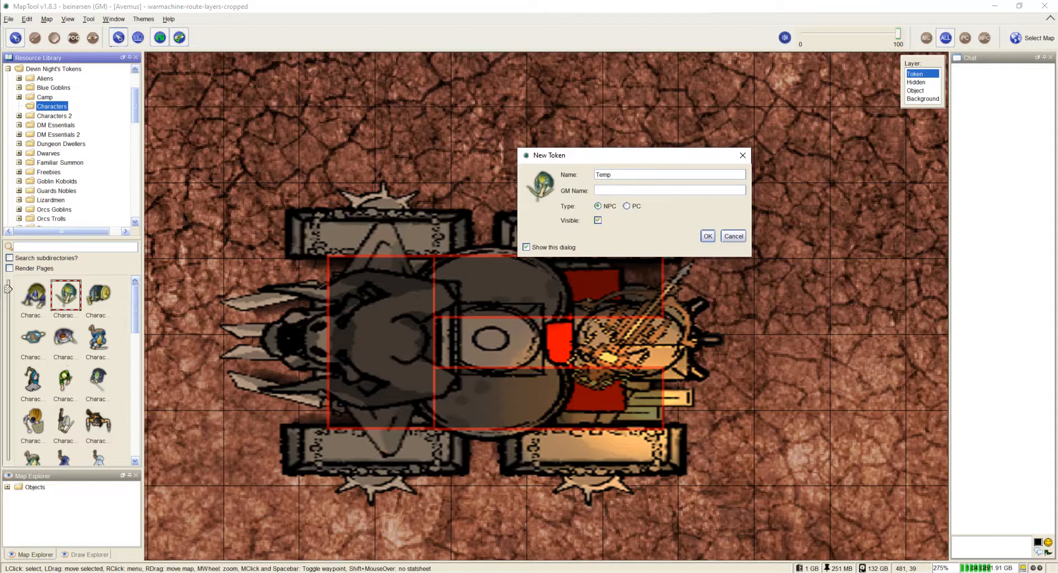
key("Return")
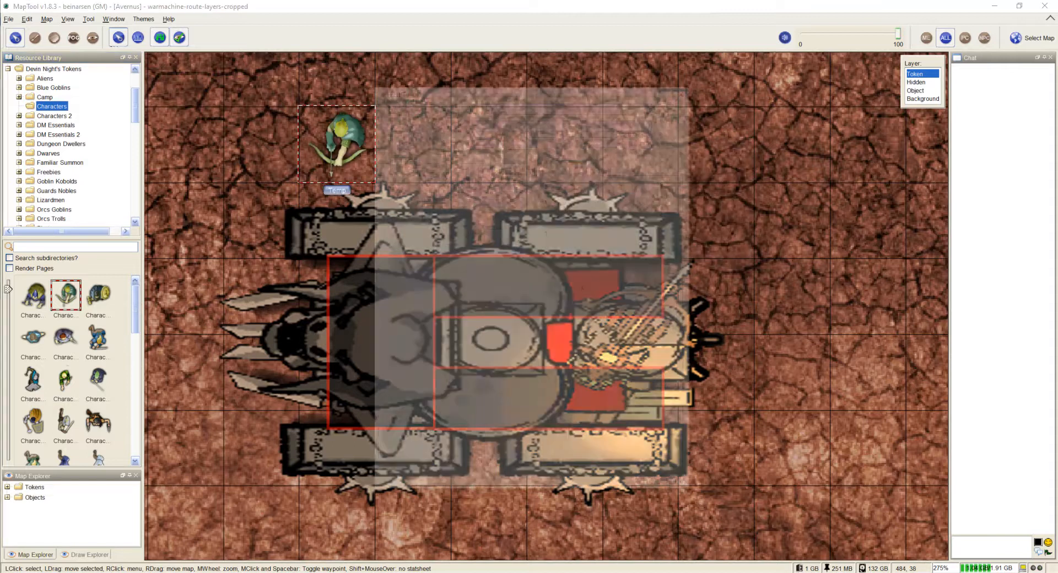
- Check the shape options in the Temp token's configuration and close it without changes
left_click(516, 184)
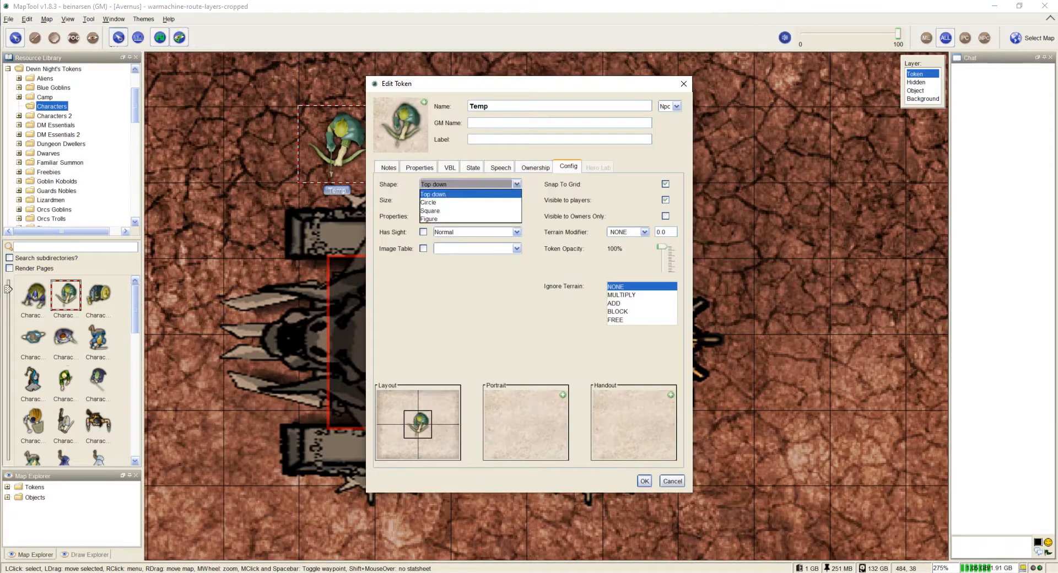
left_click(516, 184)
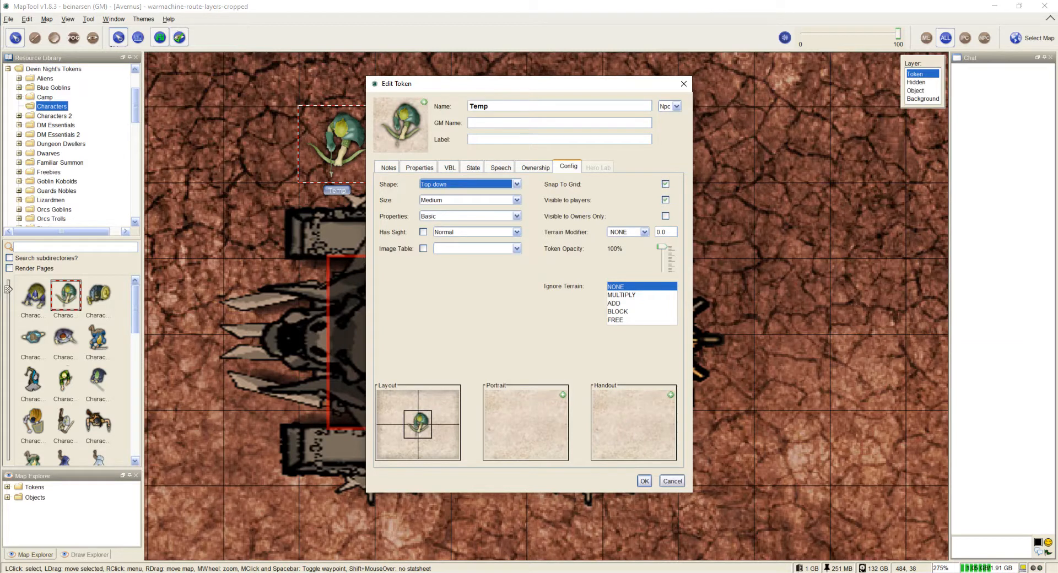
left_click(684, 84)
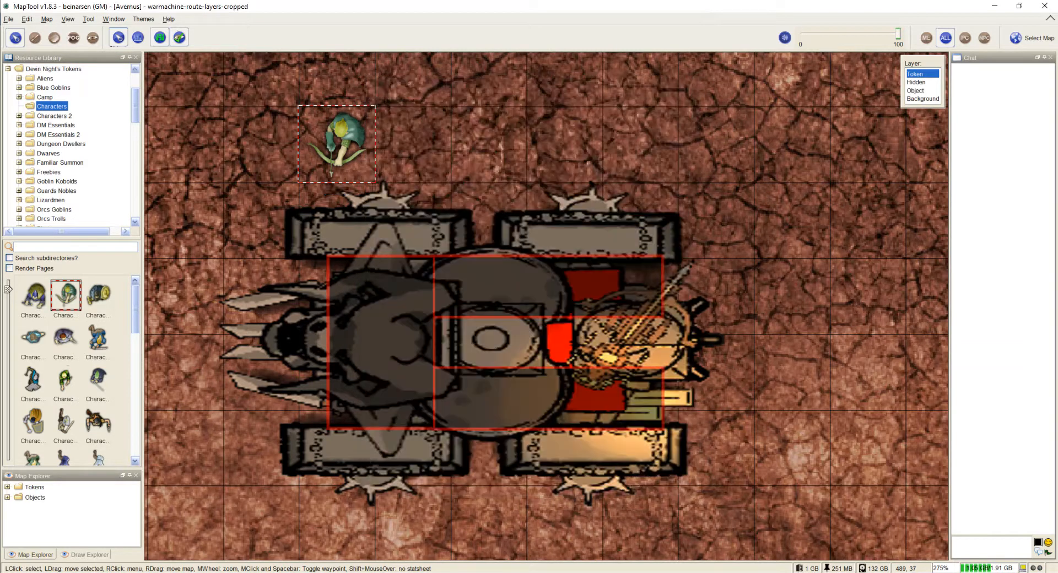
- Move the Temp token onto the northern front part of the war machine and rotate it to face west
left_click_drag(337, 143, 337, 295)
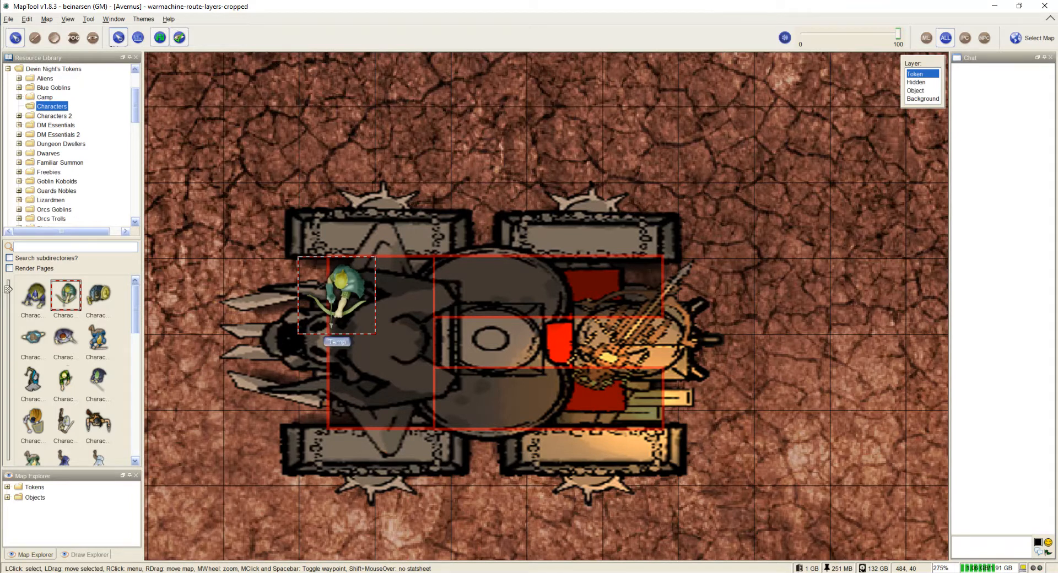
scroll(336, 296, "down", 1)
scroll(337, 296, "up", 2)
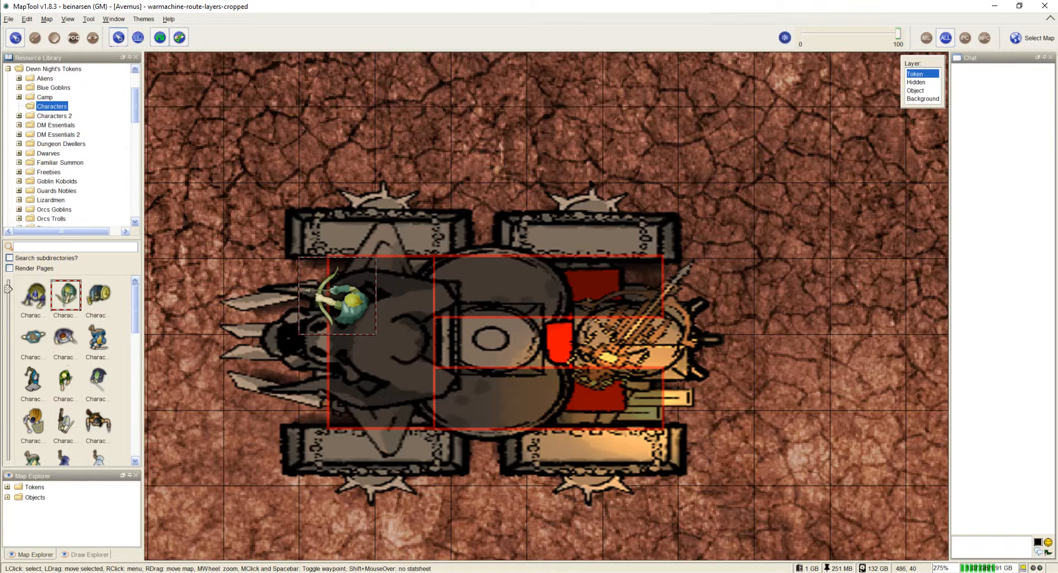
- Resize the tormentor war machine on the Object layer to about 9.5 grid squares long, keeping it around the archer token
scroll(491, 280, "down", 8)
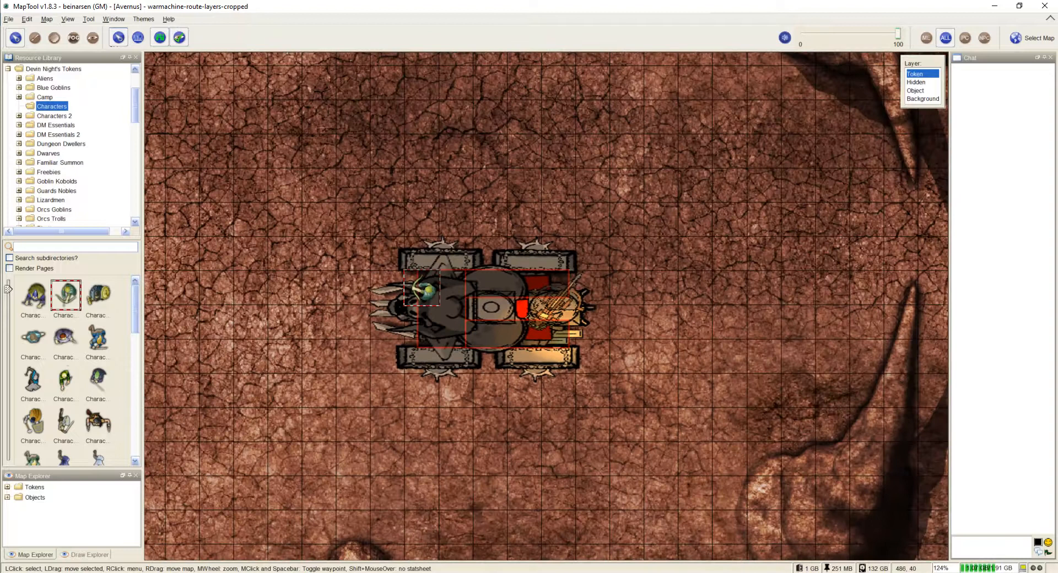
left_click(917, 91)
left_click(543, 330)
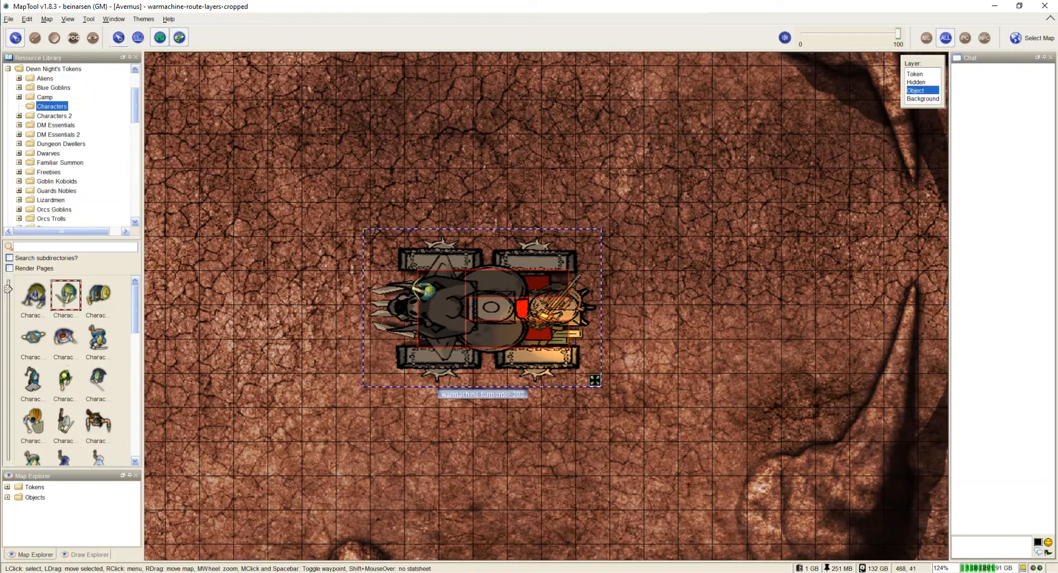
left_click_drag(595, 380, 714, 460)
left_click_drag(623, 403, 585, 384)
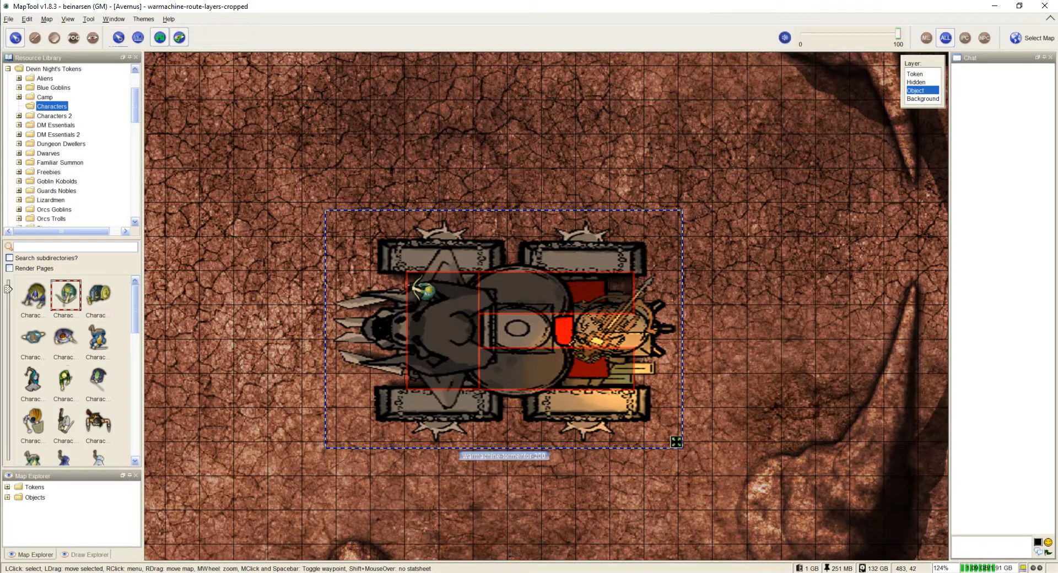
left_click_drag(677, 442, 643, 420)
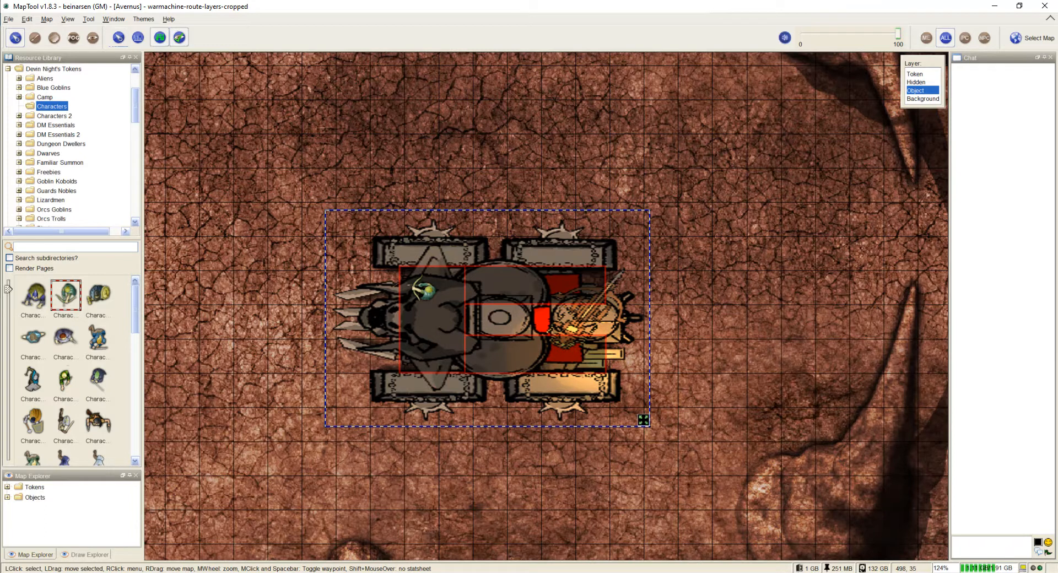
- Add CharacterBG3_08 as a visible NPC on the Token layer and place it facing west on the war machine's southern front part
left_click(916, 74)
left_click(66, 380)
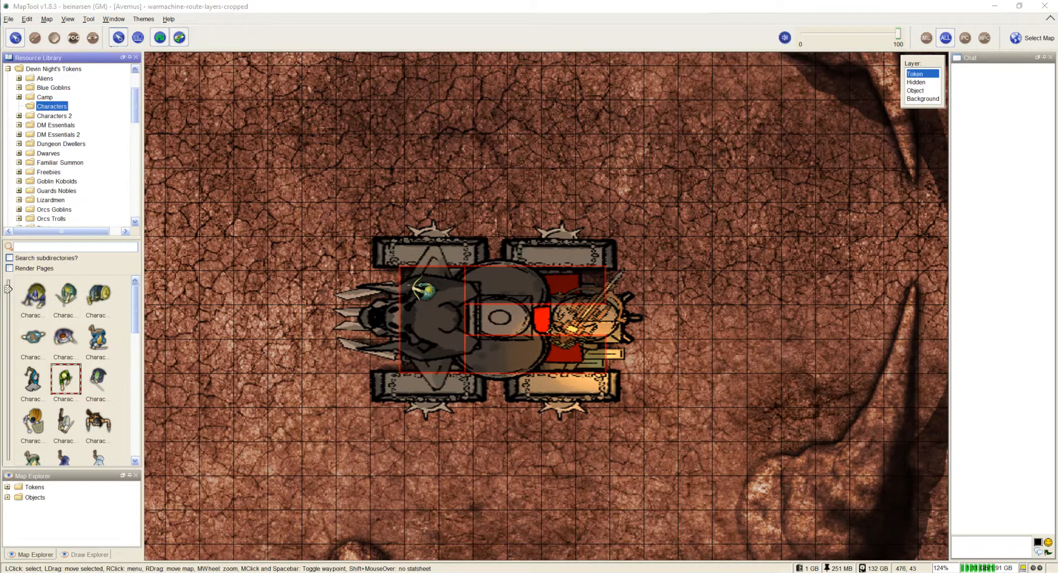
left_click_drag(1057, 383, 753, 315)
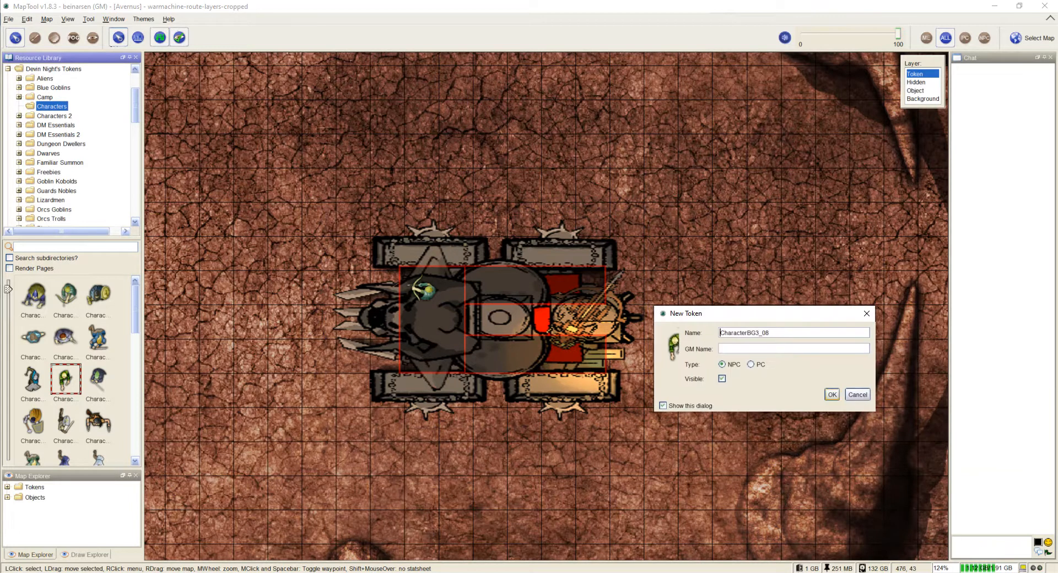
key("Return")
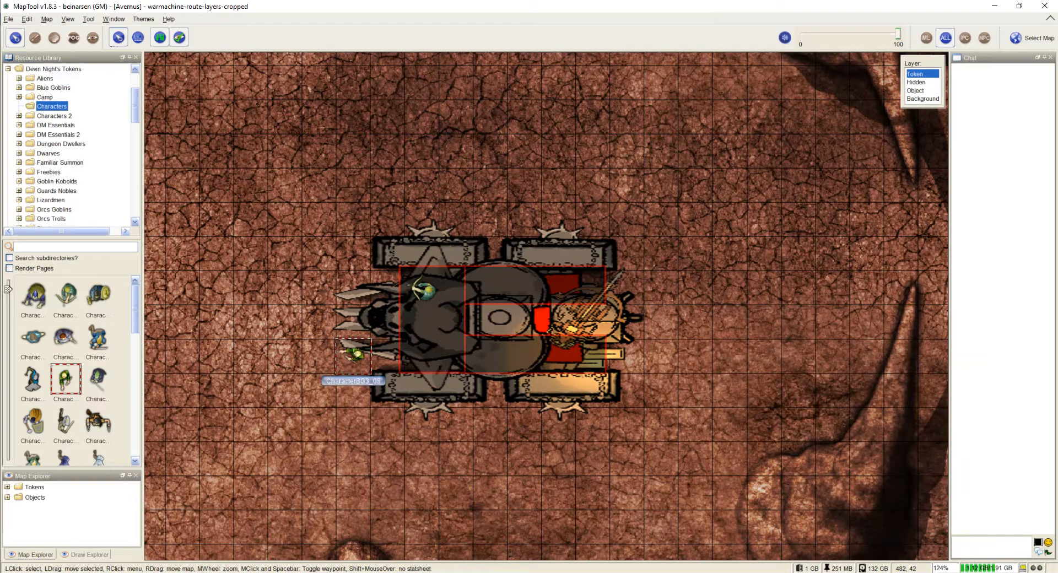
left_click_drag(353, 356, 421, 356)
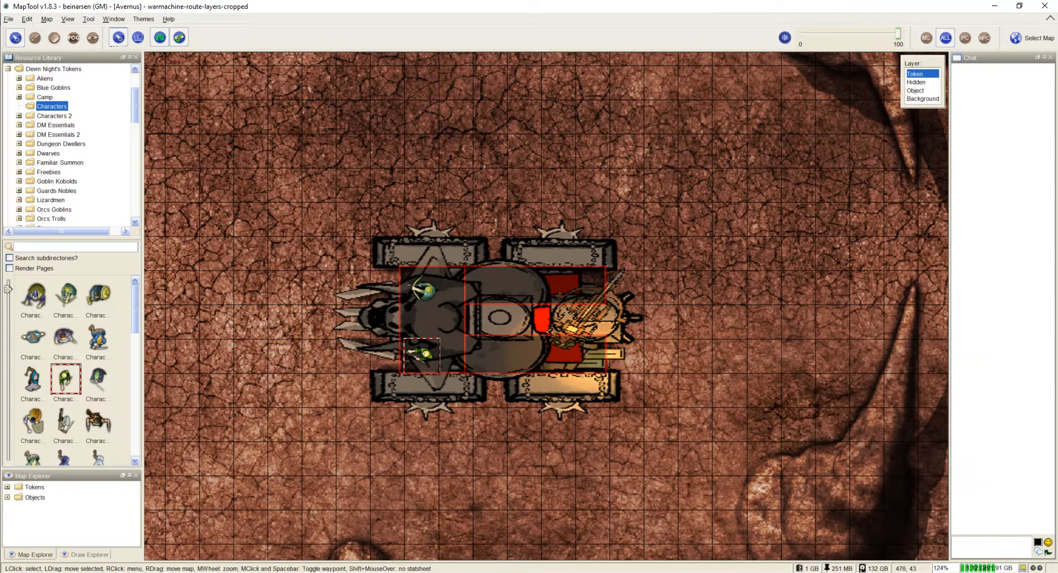
- Place the blue-clad CharacterBG3_06 image as a token on the open ground west of the war machine
left_click(98, 337)
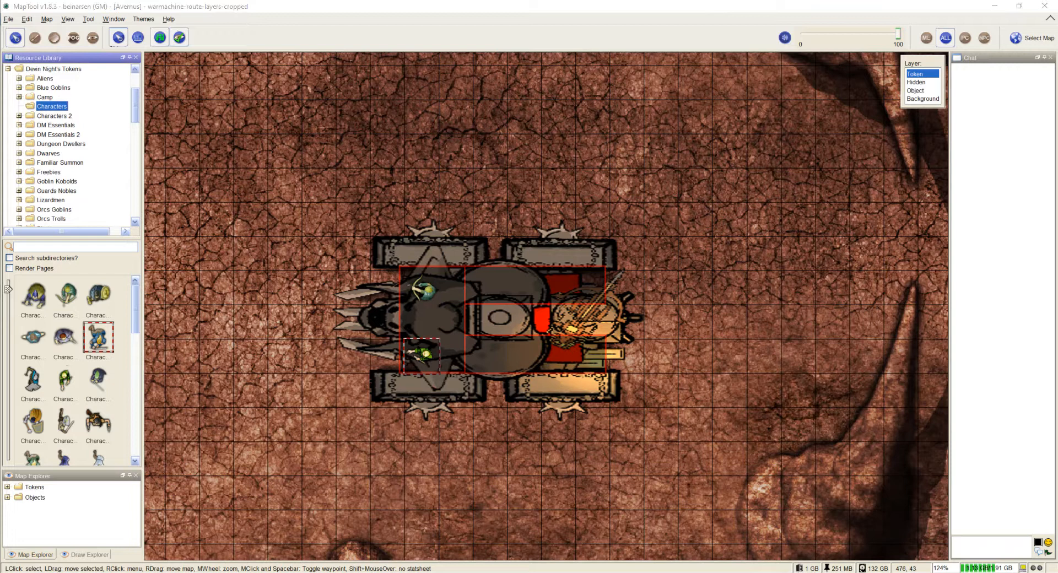
left_click_drag(98, 337, 285, 322)
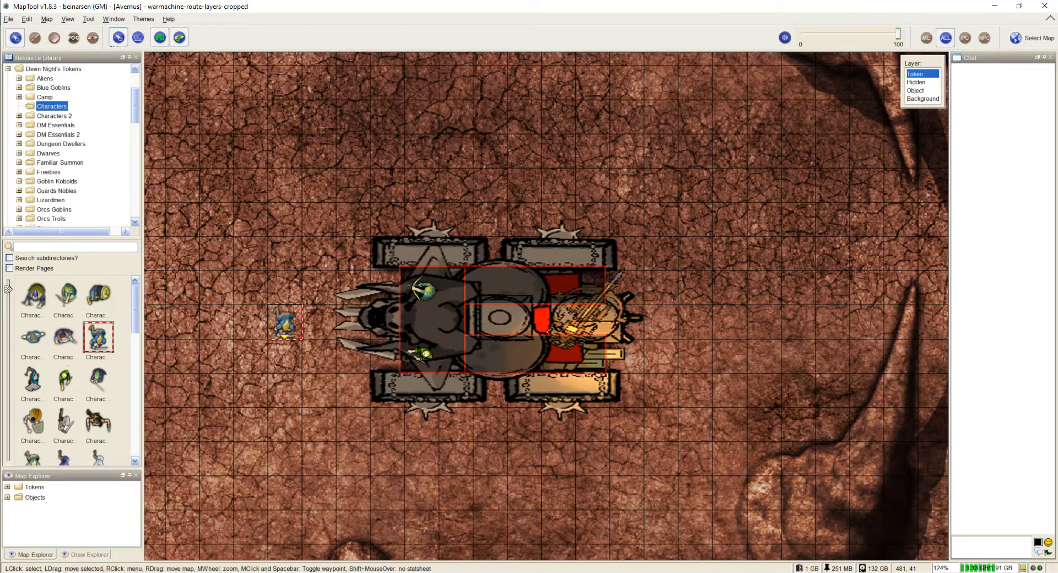
scroll(285, 322, "up", 3)
scroll(285, 322, "down", 3)
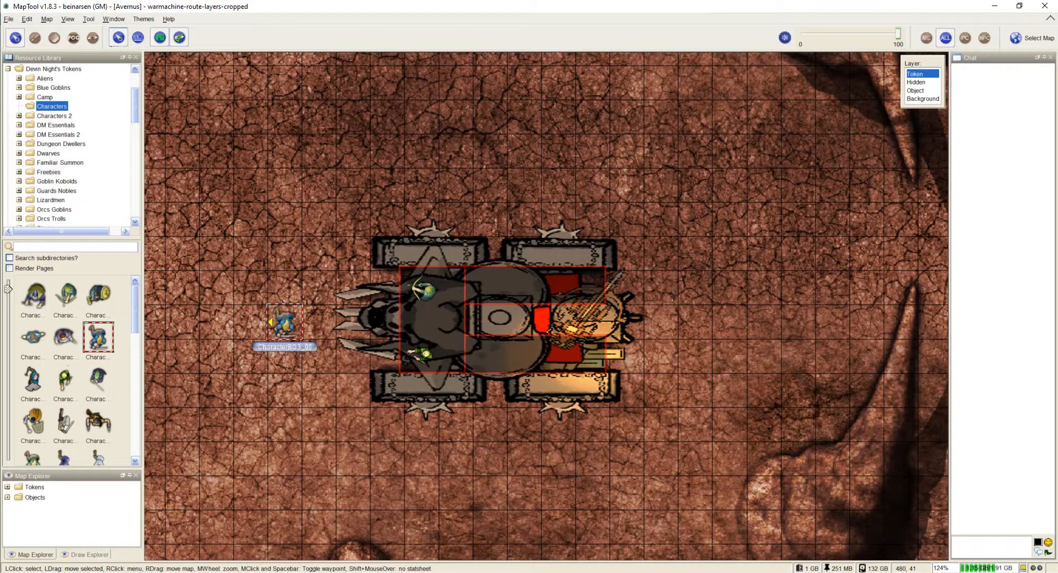
- Set the CharacterBG3_06 token's shape to Top down and rotate it to face west
scroll(285, 322, "up", 11)
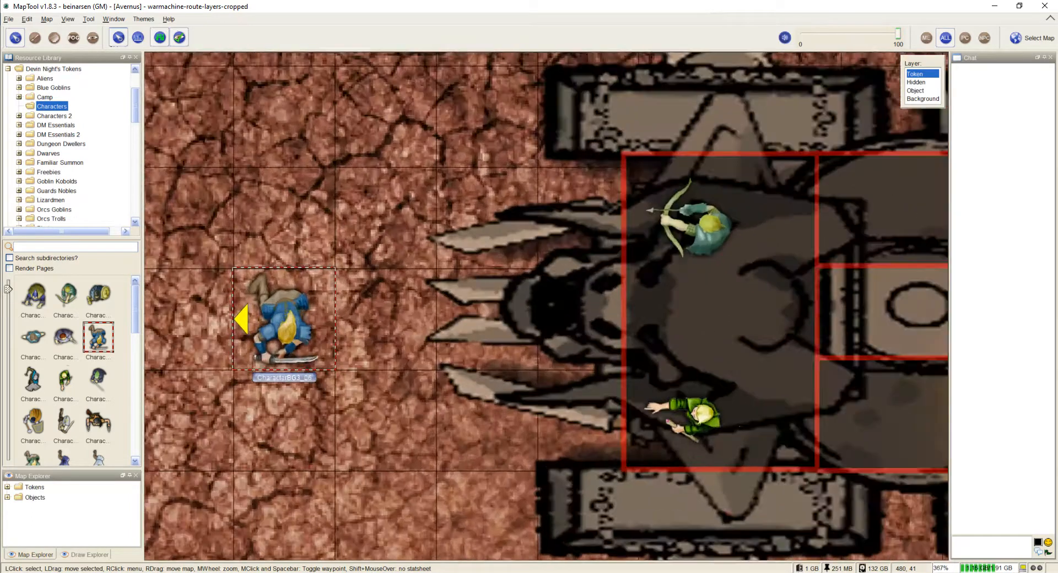
scroll(284, 321, "down", 4)
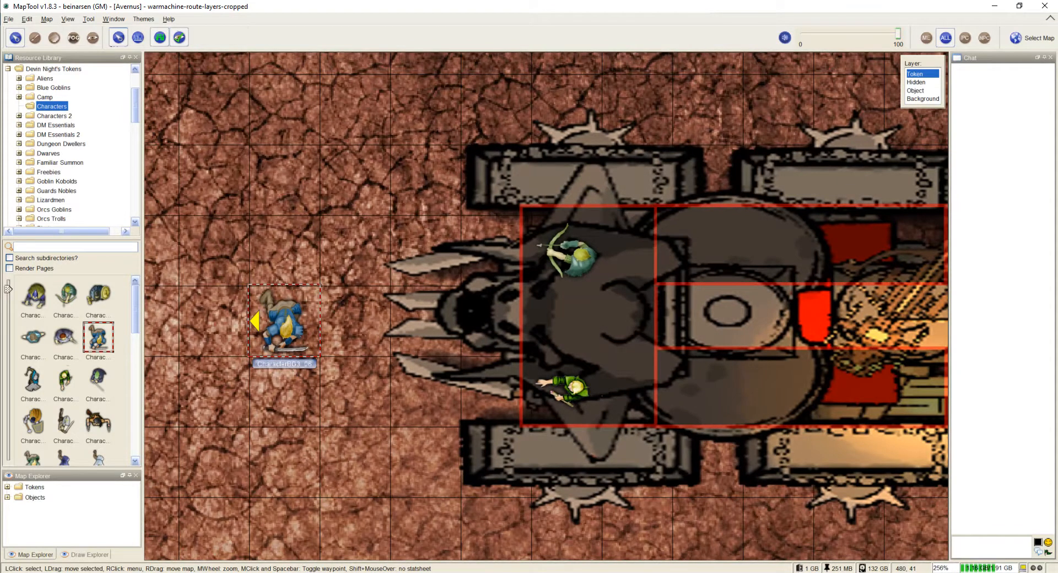
double_click(284, 322)
left_click(516, 184)
left_click(479, 193)
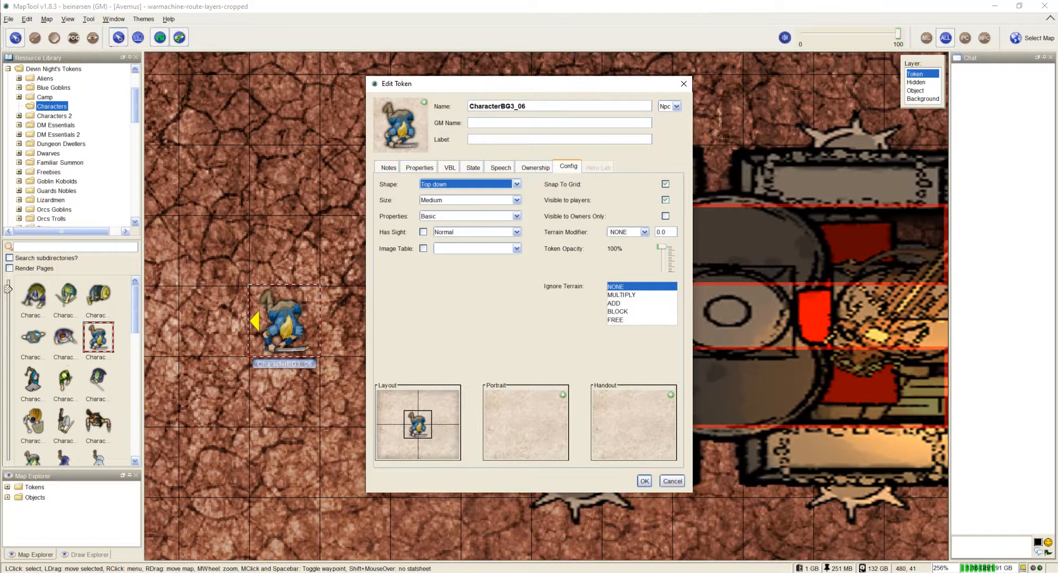
left_click(645, 481)
scroll(284, 321, "down", 2)
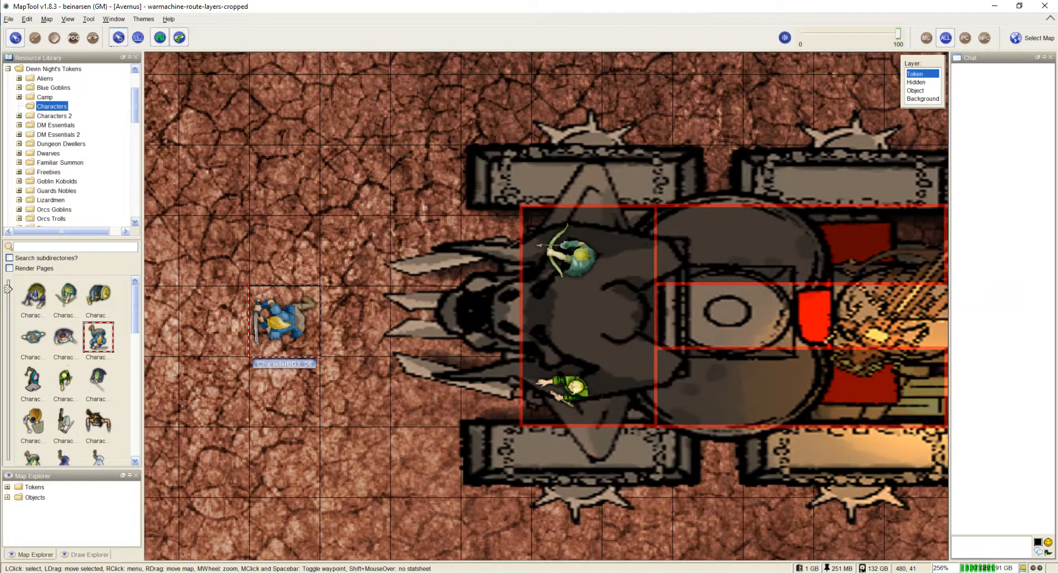
- Try the CharacterBG3_06 token at the war machine's front centre and northern rear seat, and settle it at the southern rear station
left_click_drag(284, 322, 567, 320)
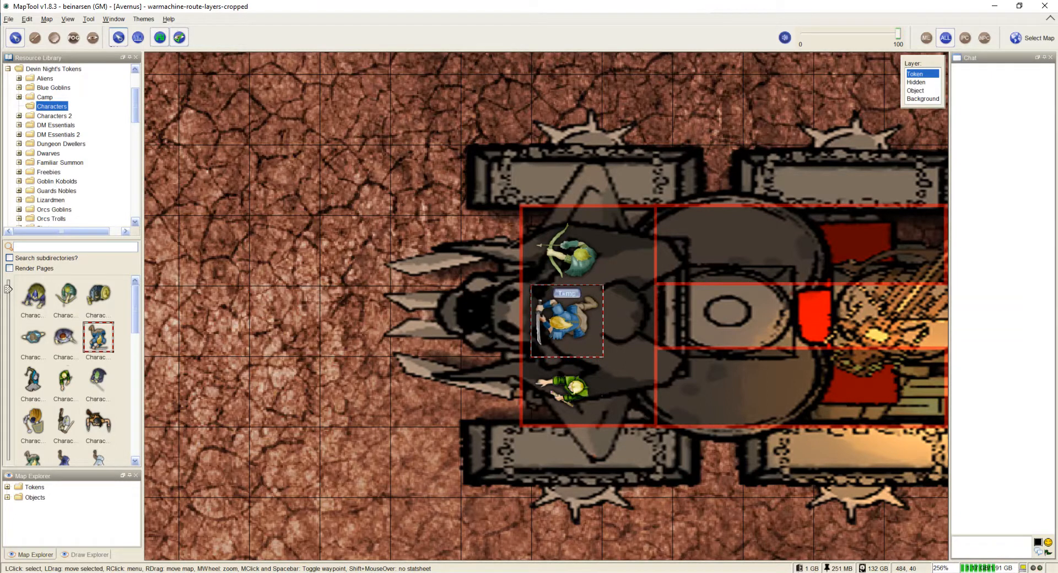
left_click_drag(567, 321, 849, 251)
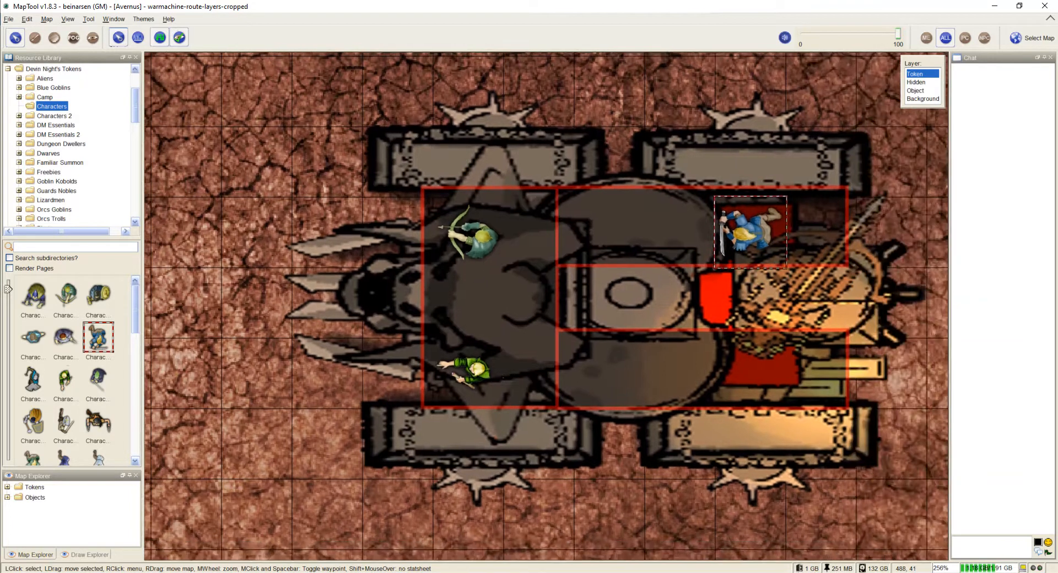
left_click_drag(669, 221, 739, 363)
scroll(711, 375, "down", 11)
left_click_drag(692, 466, 692, 390)
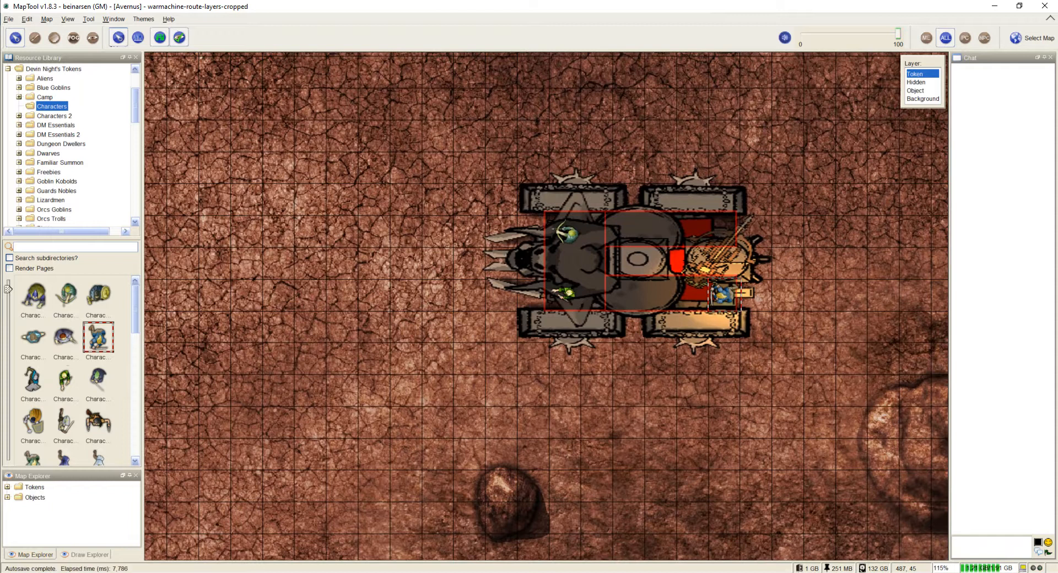
- Examine the full length of the Avernus map and the war machine's size relative to the terrain
scroll(642, 381, "down", 15)
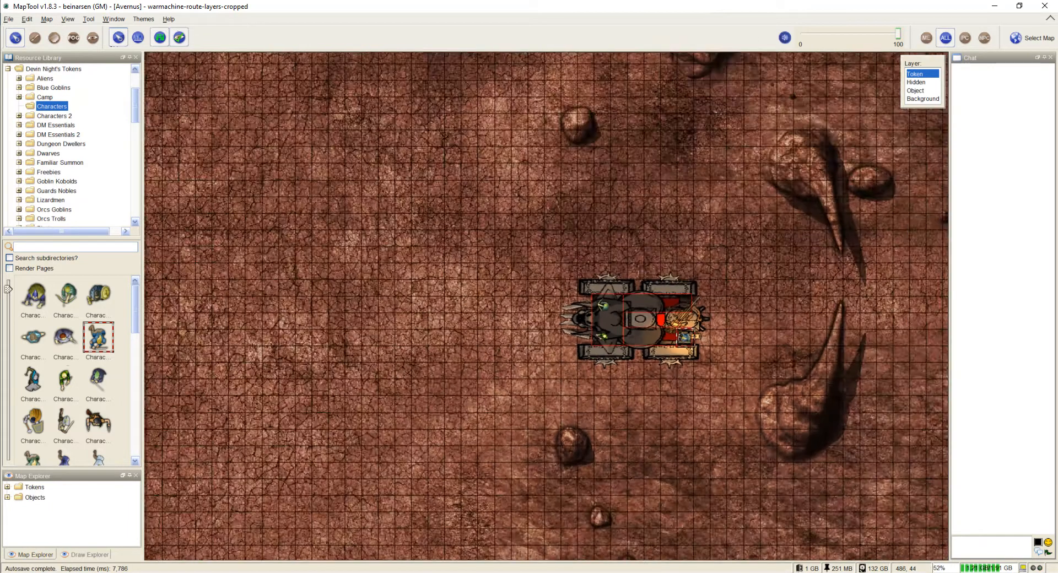
scroll(545, 306, "down", 5)
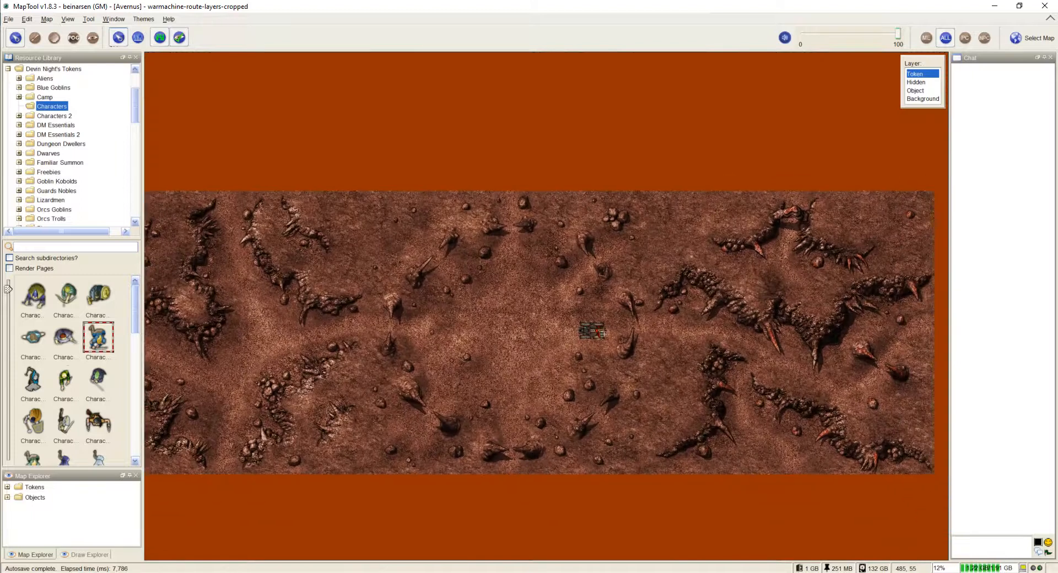
scroll(560, 363, "down", 2)
left_click_drag(495, 376, 807, 377)
left_click_drag(640, 405, 832, 398)
left_click_drag(642, 375, 704, 388)
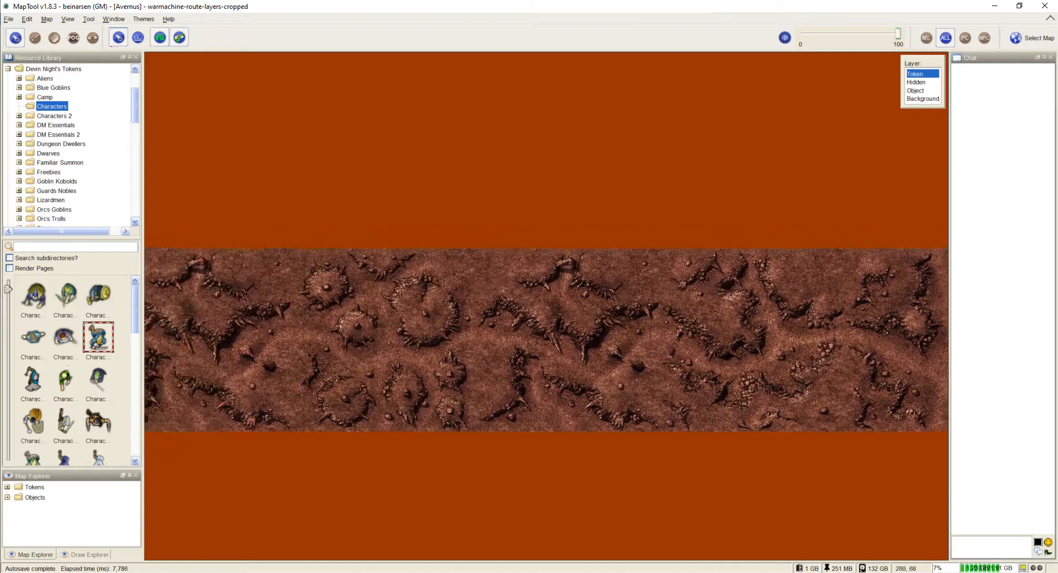
scroll(703, 388, "down", 6)
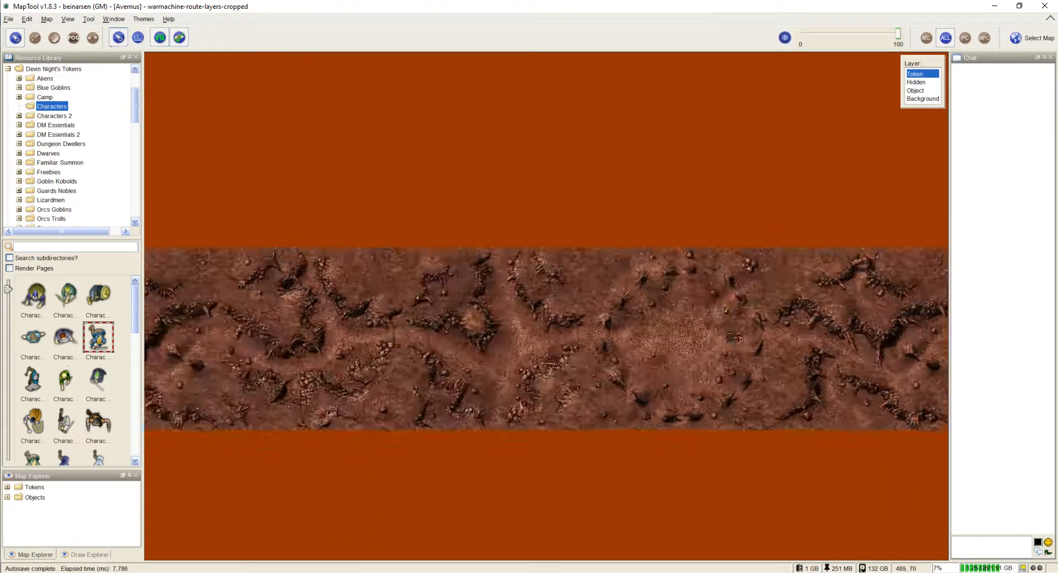
scroll(744, 403, "up", 20)
left_click_drag(717, 194, 671, 344)
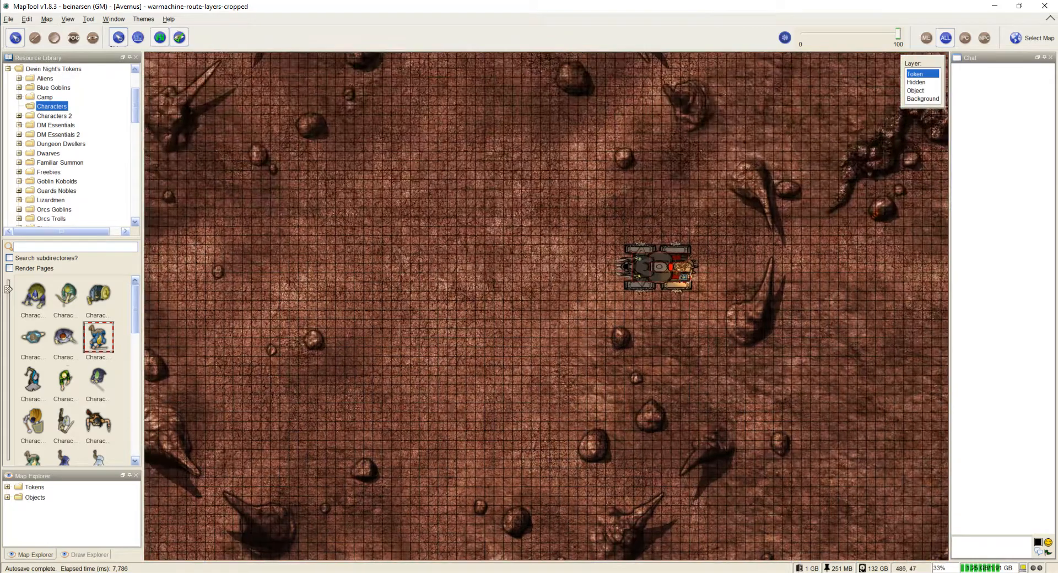
scroll(656, 322, "up", 9)
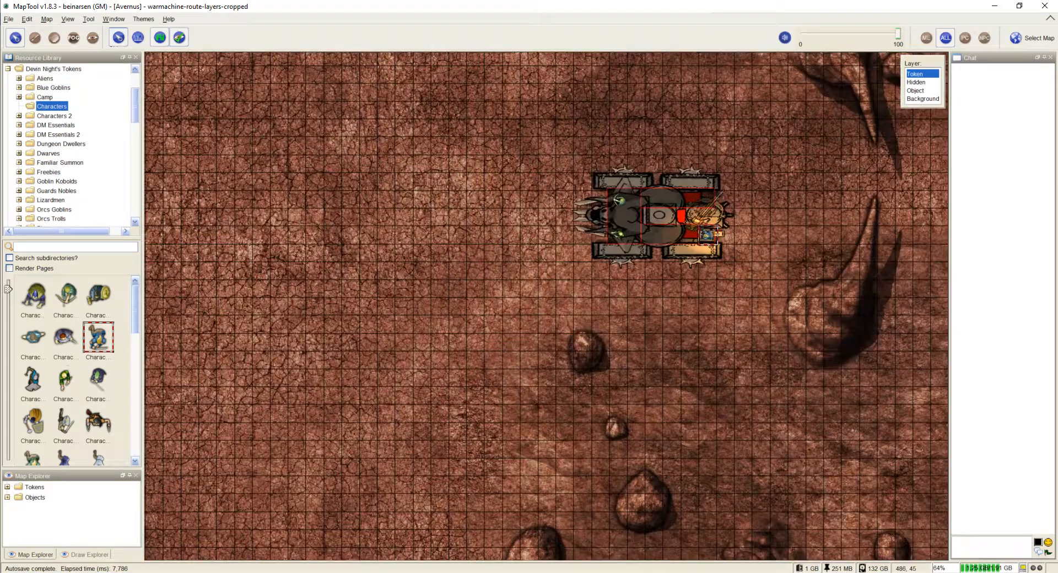
left_click_drag(656, 290, 647, 372)
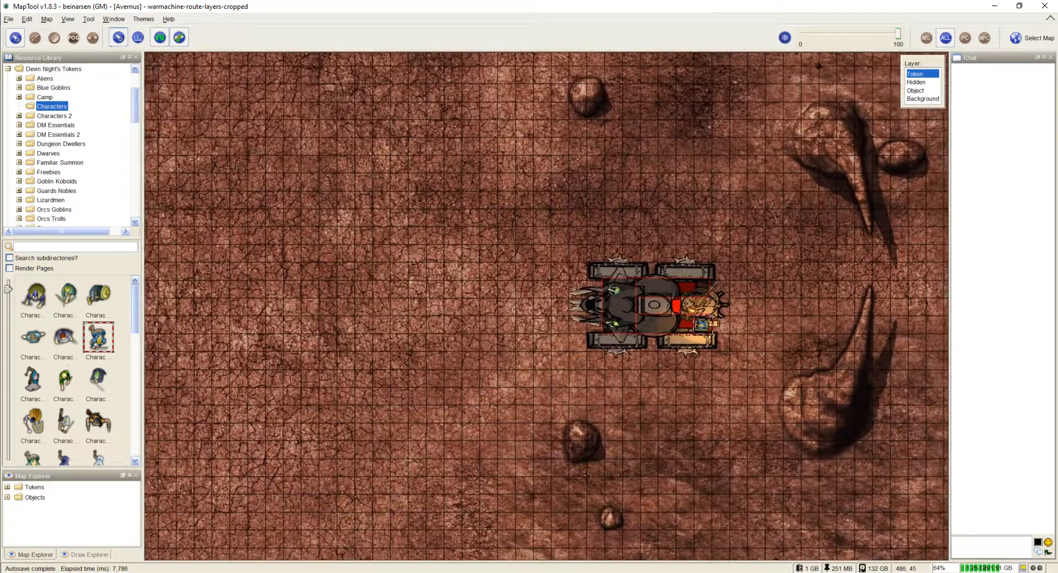
scroll(599, 309, "up", 2)
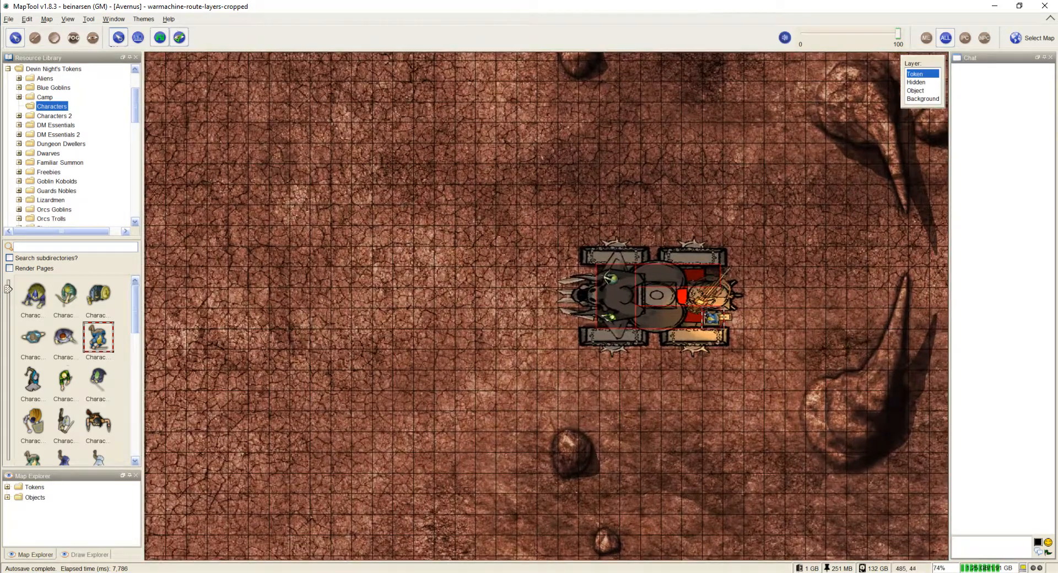
- On the Object layer, select the war machine and try moving it west to the gap between the rock ridges
scroll(640, 320, "down", 20)
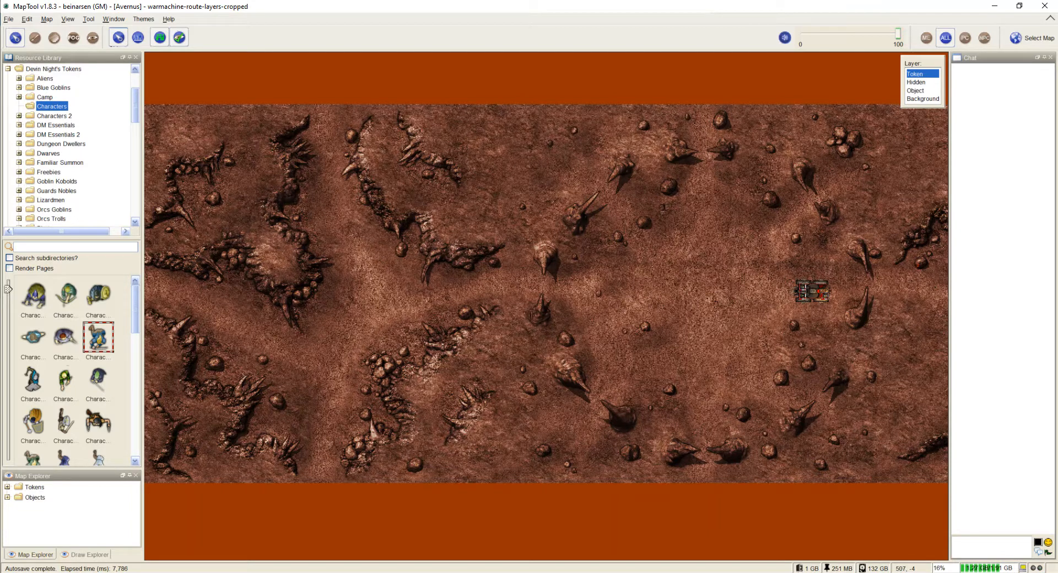
left_click(916, 90)
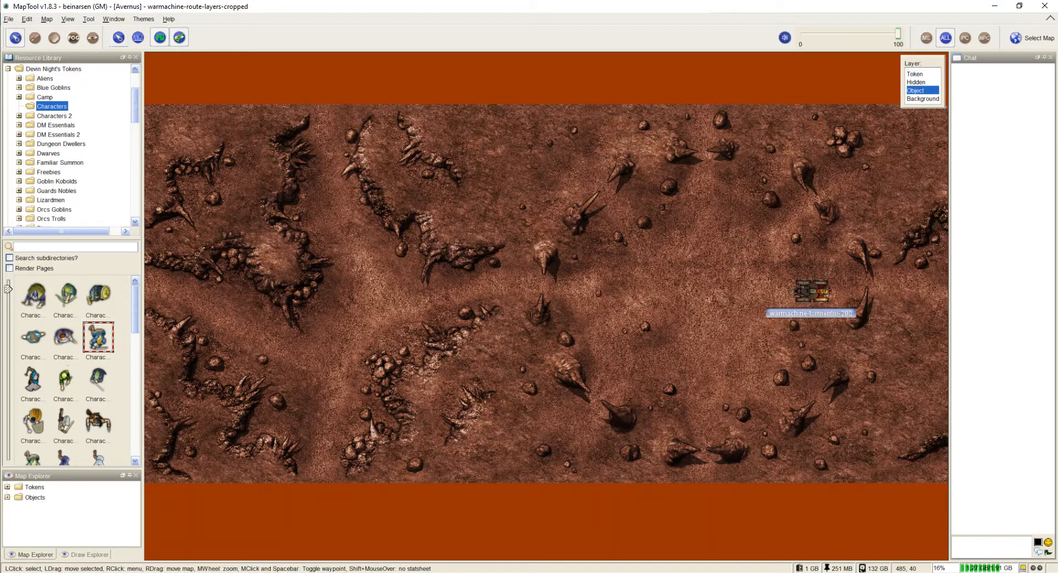
left_click_drag(785, 267, 855, 316)
left_click_drag(811, 291, 412, 308)
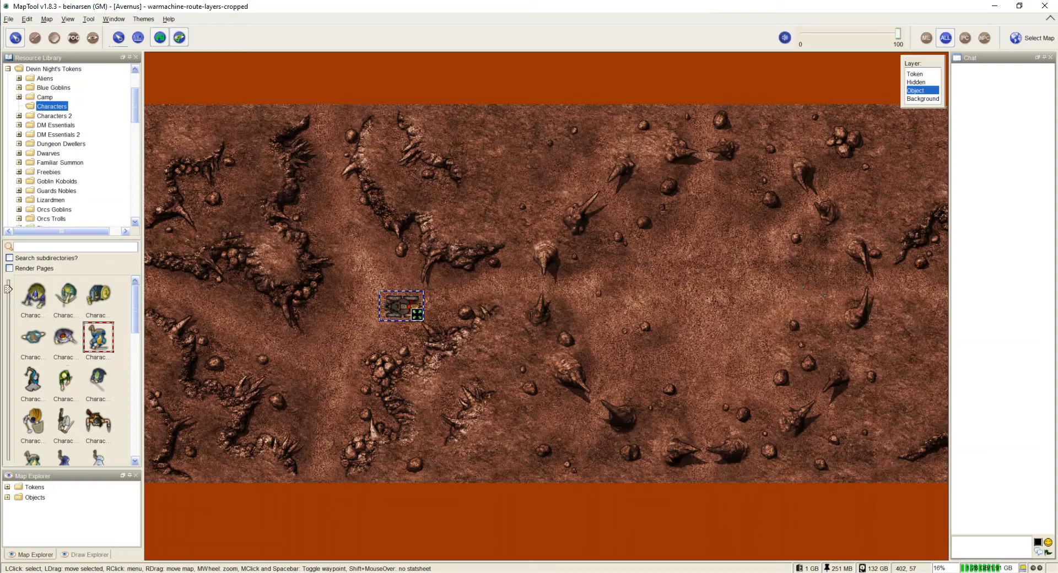
scroll(838, 300, "up", 12)
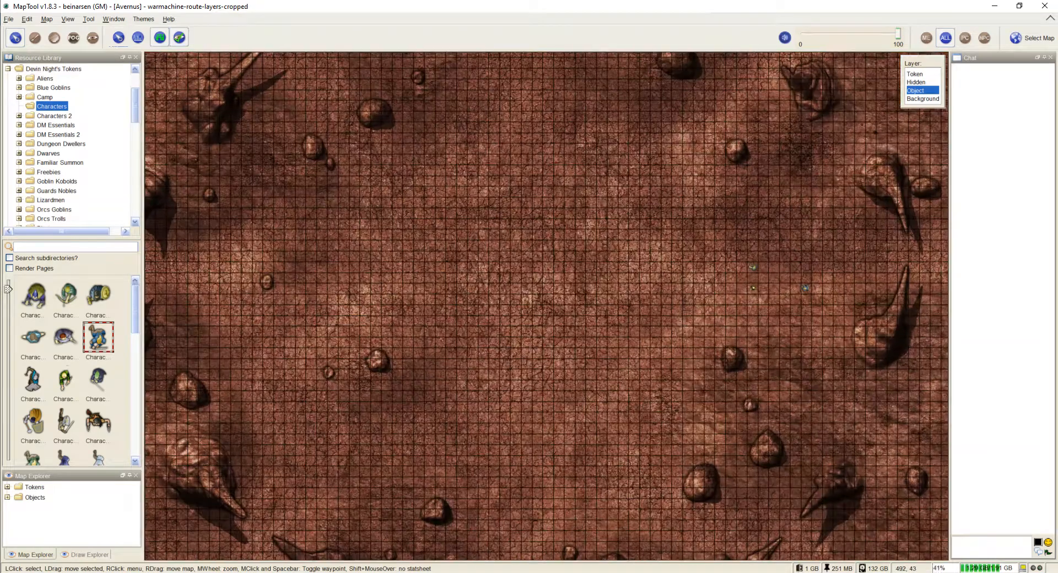
scroll(827, 301, "down", 12)
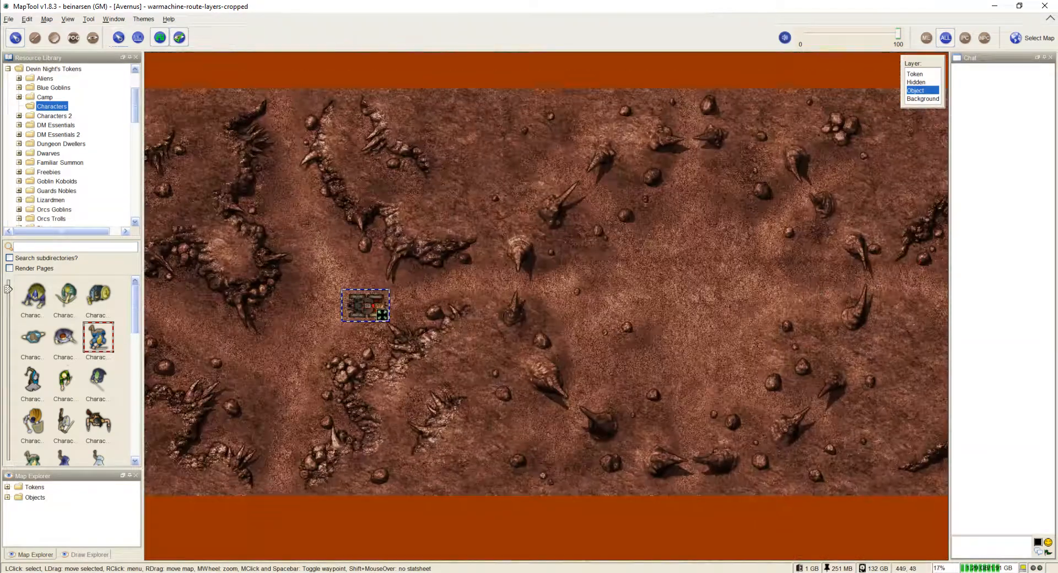
- Move the war machine back east so it sits beneath its three character tokens
left_click_drag(365, 306, 807, 288)
scroll(815, 299, "up", 20)
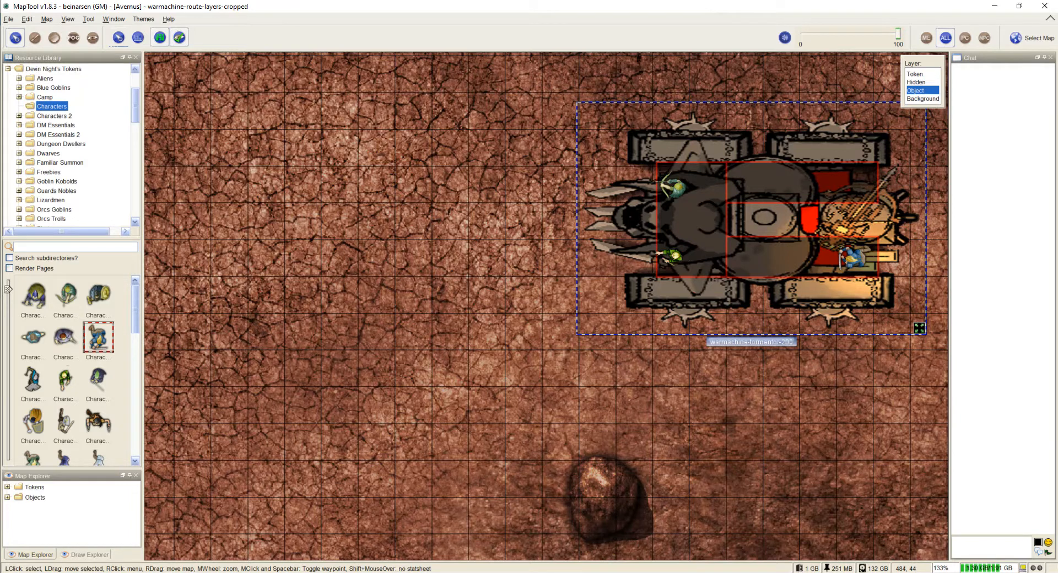
scroll(733, 325, "down", 10)
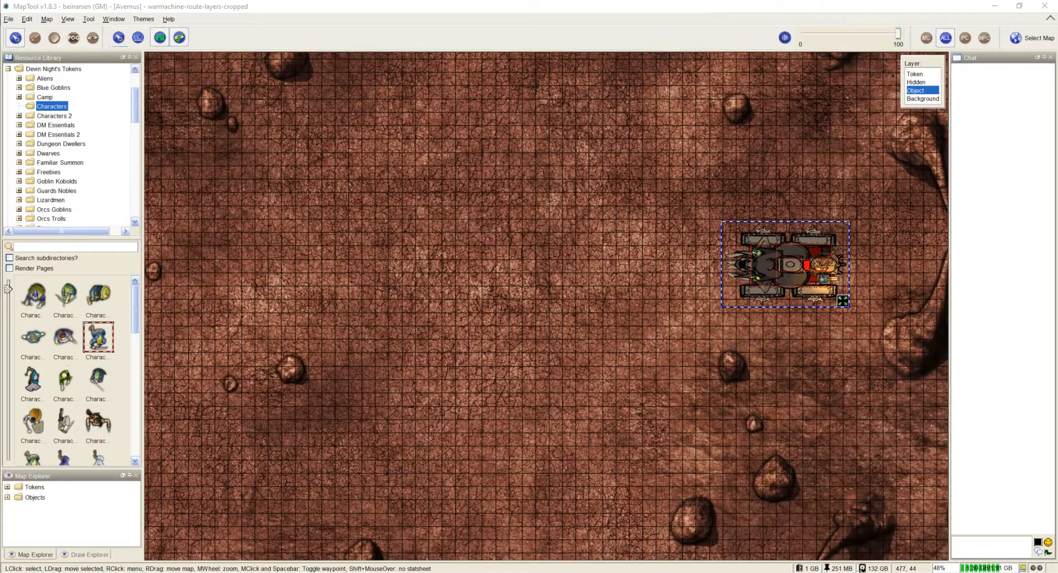
- Switch to the Vehicles folder, open avernus-tokens-vehicles.jpg in paint.net, and examine the war machine artwork up close
key("alt+Tab")
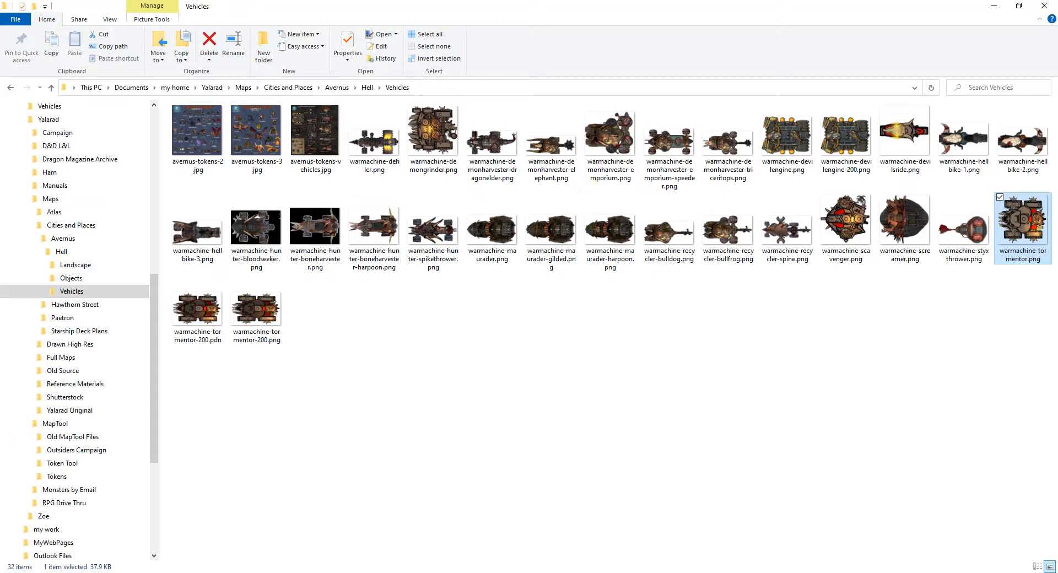
left_click(623, 386)
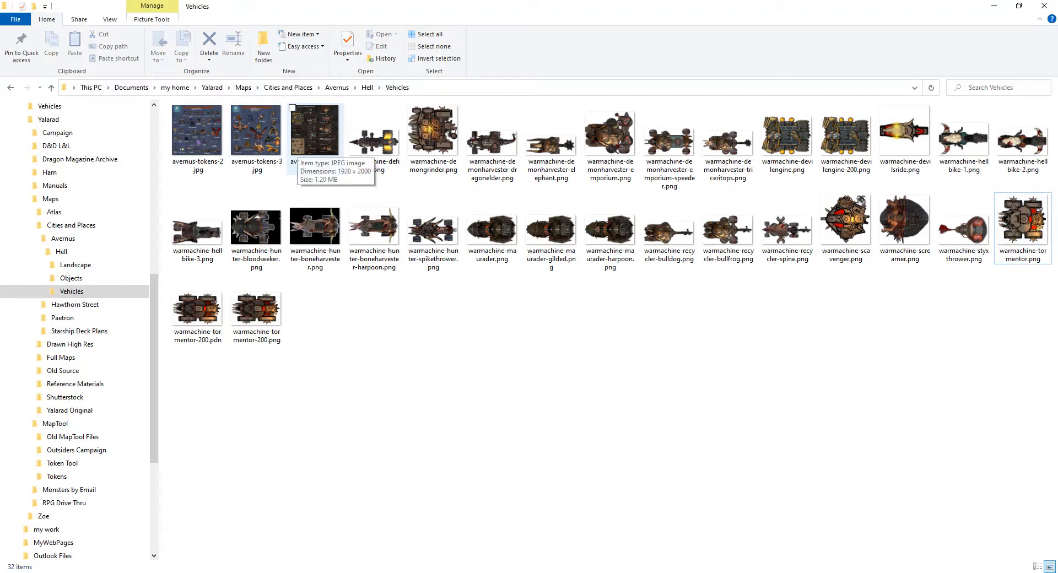
left_click(314, 138)
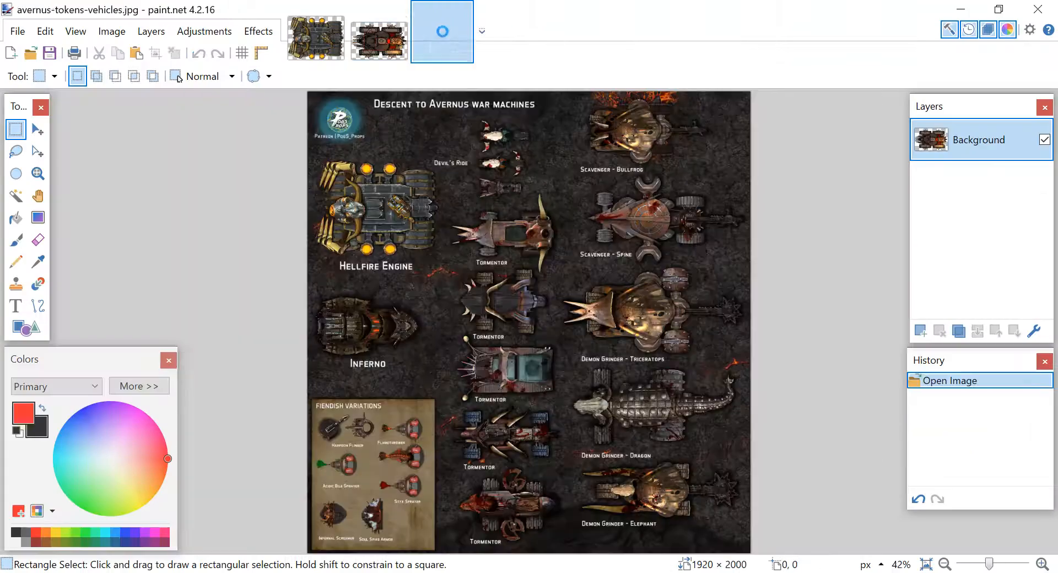
scroll(520, 335, "up", 4)
scroll(519, 335, "up", 3)
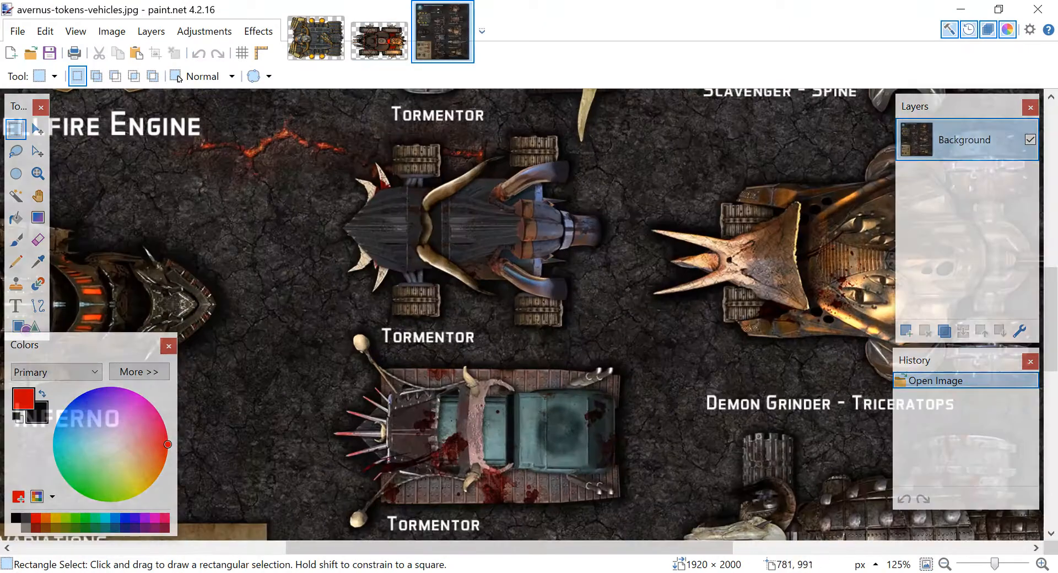
scroll(427, 284, "down", 2)
scroll(435, 275, "up", 6)
scroll(436, 289, "down", 4)
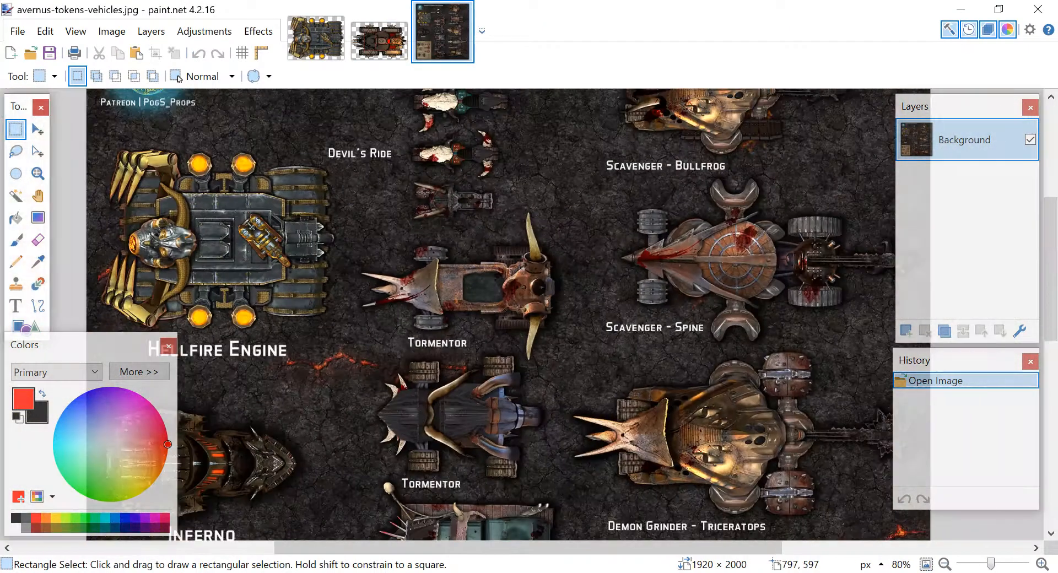
scroll(263, 259, "up", 2)
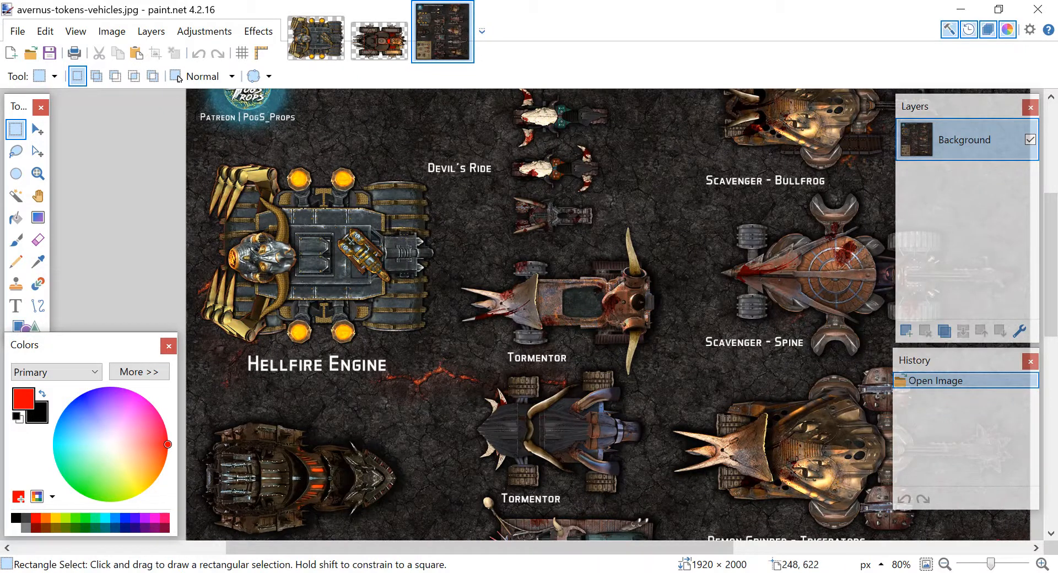
- Open warmachine-devilengine.png from the Vehicles folder in paint.net
key("alt+Tab")
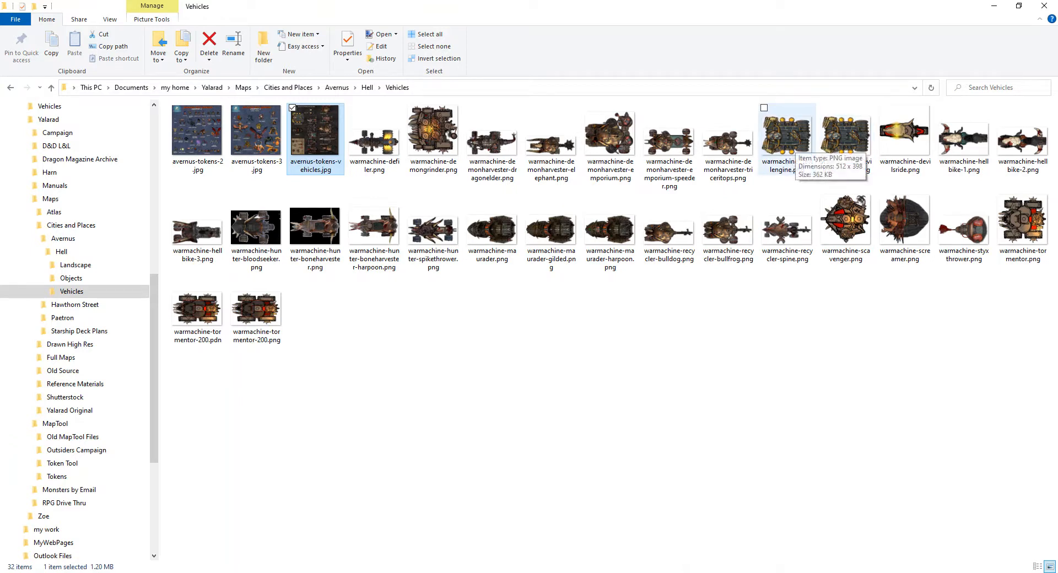
left_click(795, 143)
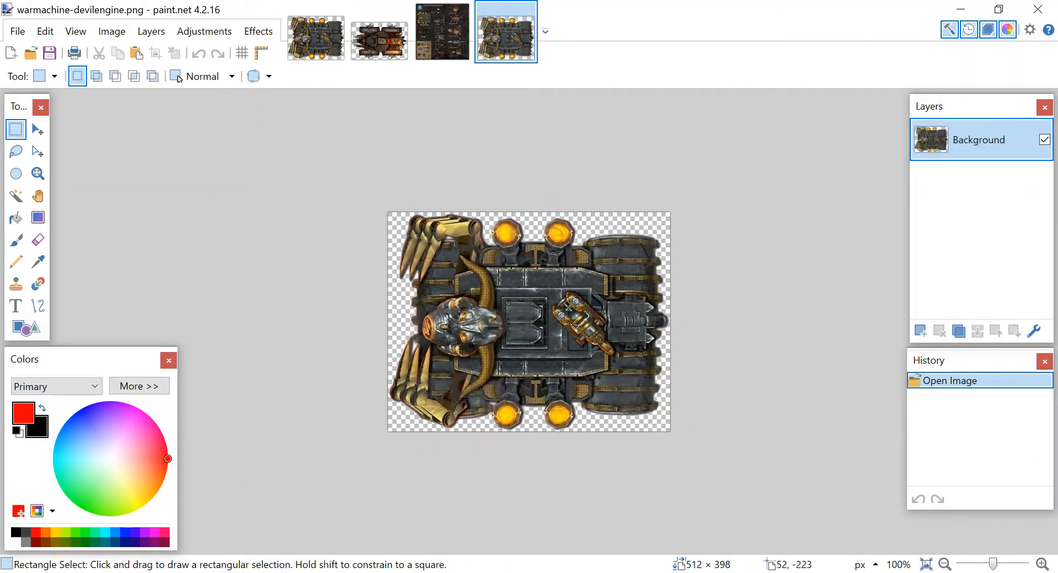
- Copy a rectangle of about 565 × 436 pixels around the Hellfire Engine in avernus-tokens-vehicles.jpg into a new image
left_click(441, 32)
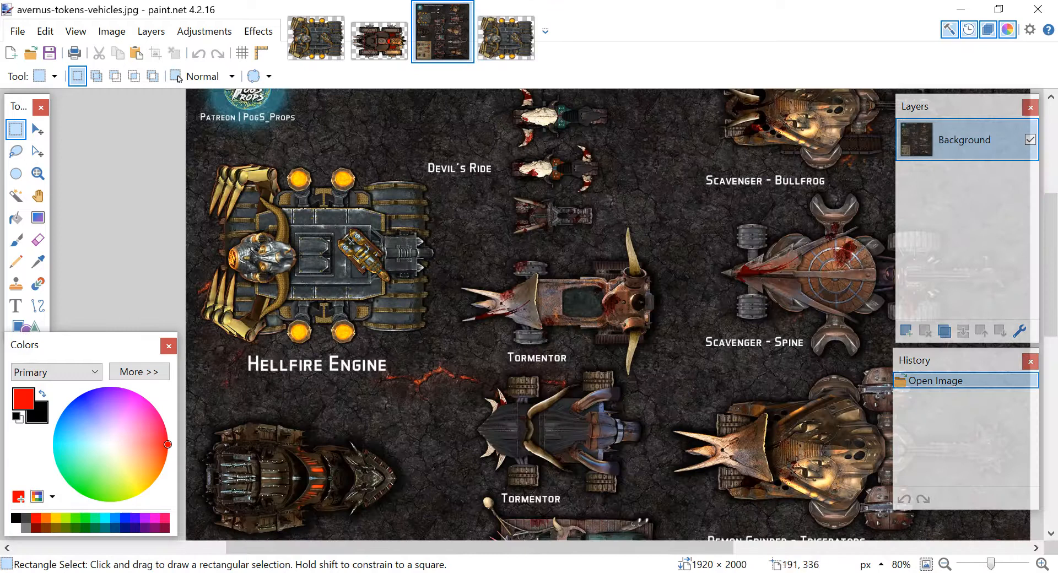
left_click_drag(192, 161, 441, 353)
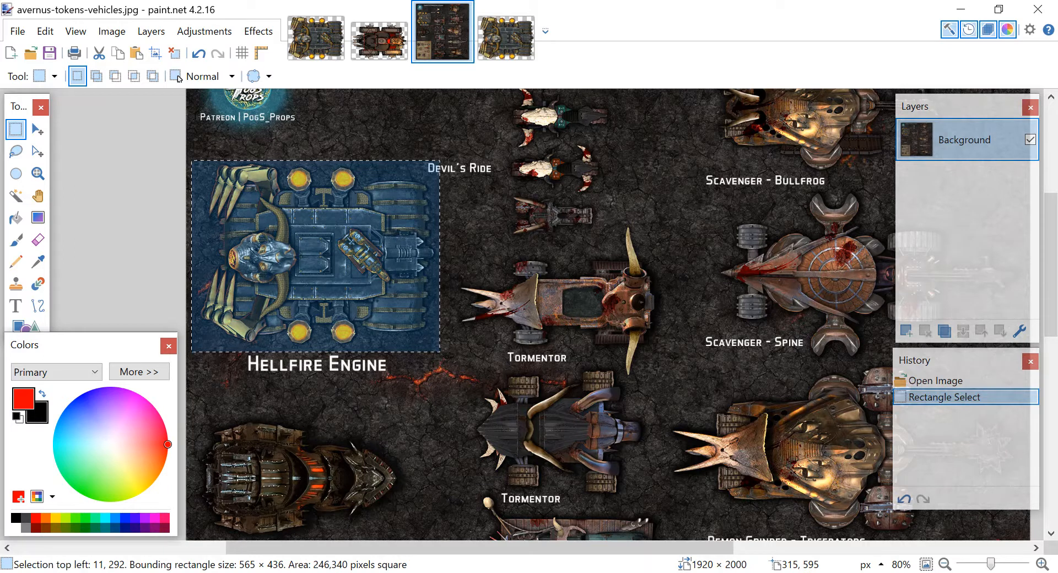
key("ctrl+alt+v")
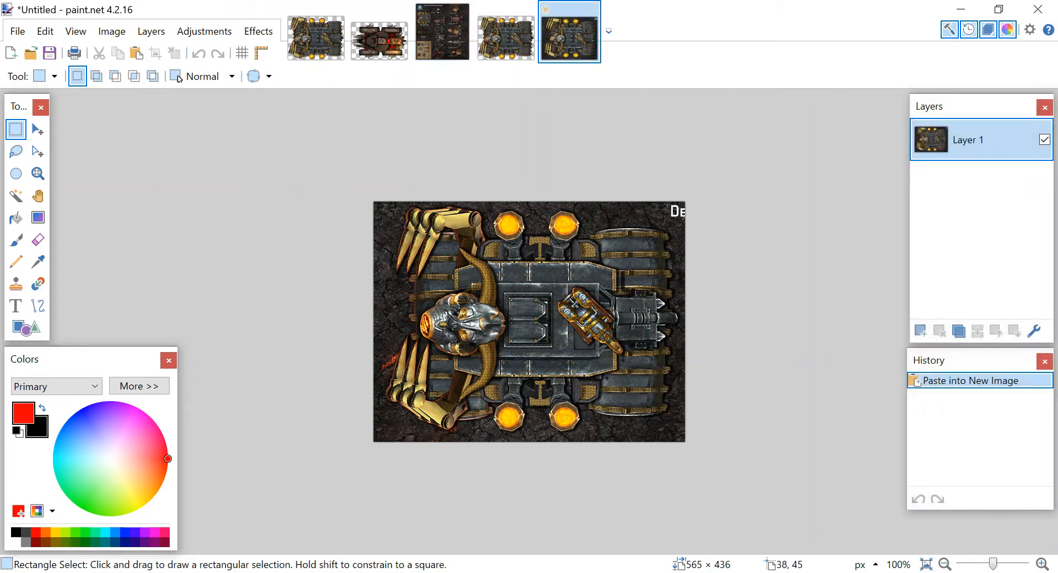
- Select the dark background beside the upper headlights with the Magic Wand at 27% tolerance and delete it
key("s")
key("s")
key("s")
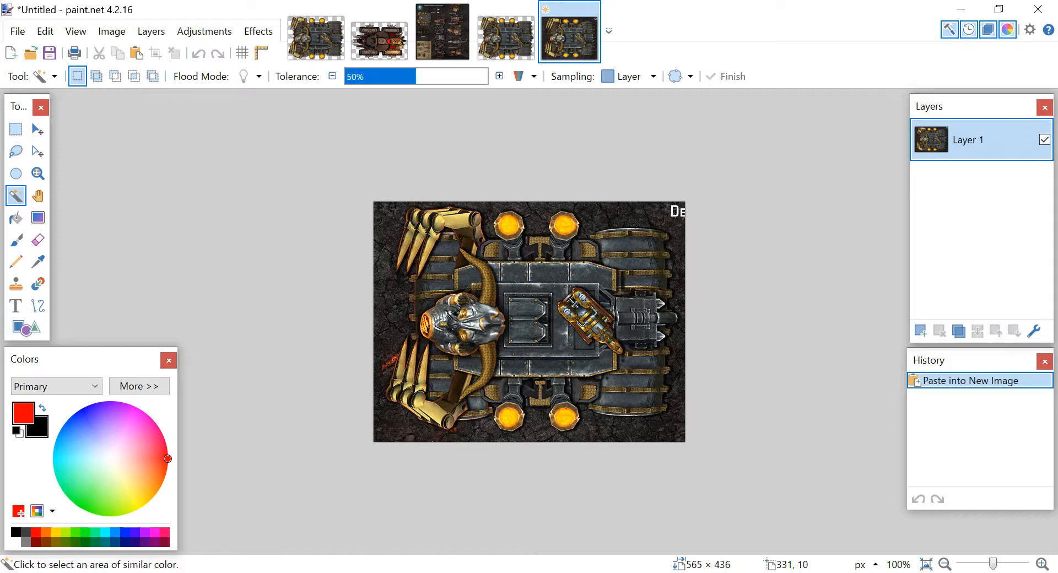
left_click(597, 211)
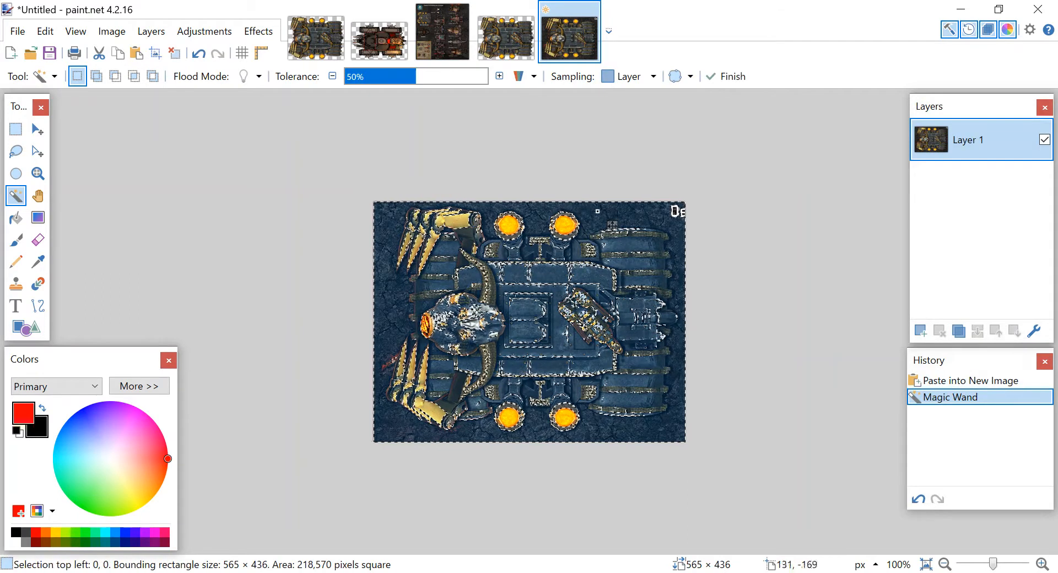
left_click_drag(397, 77, 382, 78)
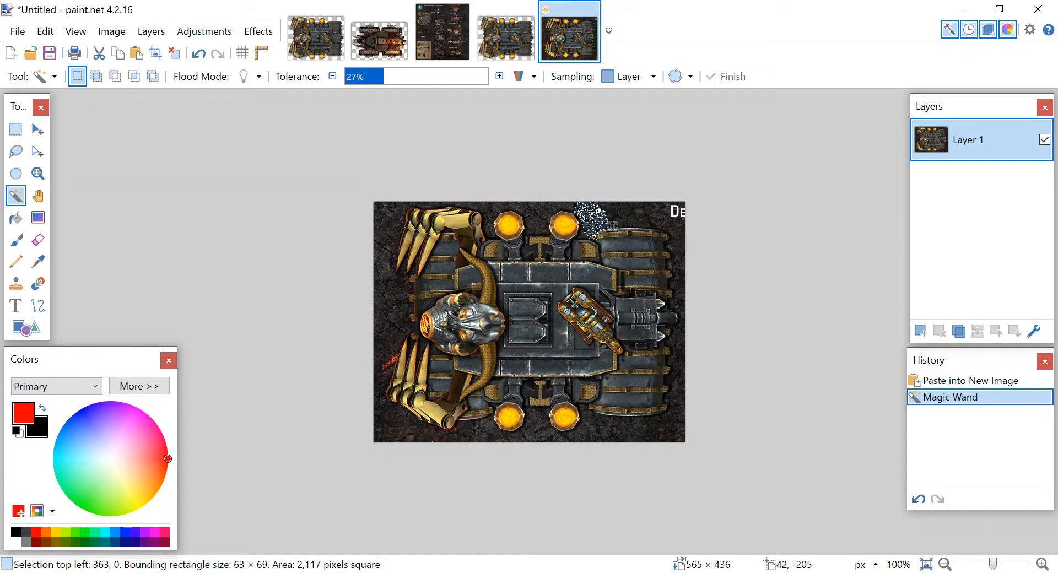
key("Delete")
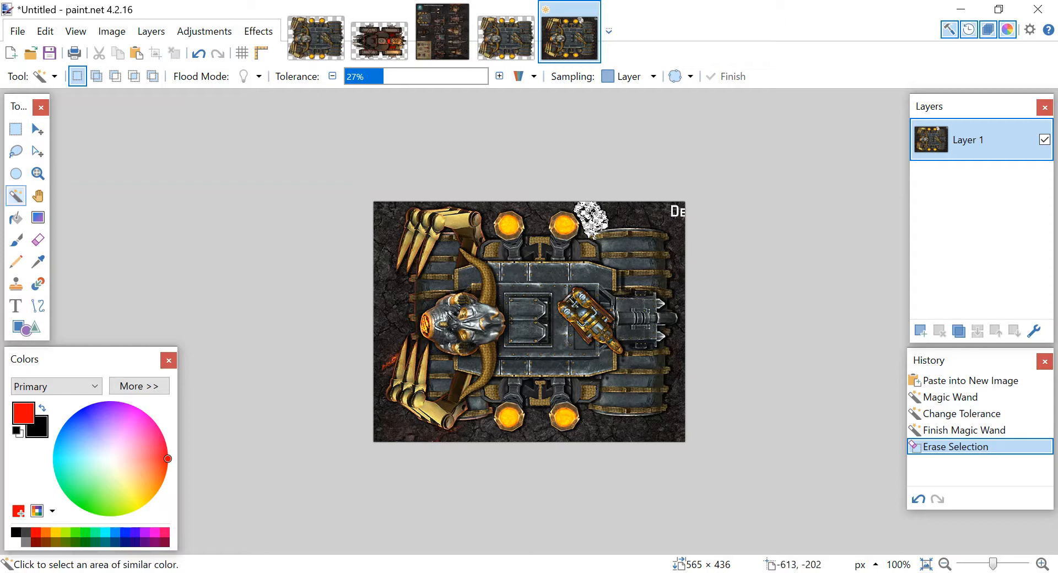
- Erase the background around the engine's upper-right corner with the Eraser at a brush width of 65
left_click(37, 240)
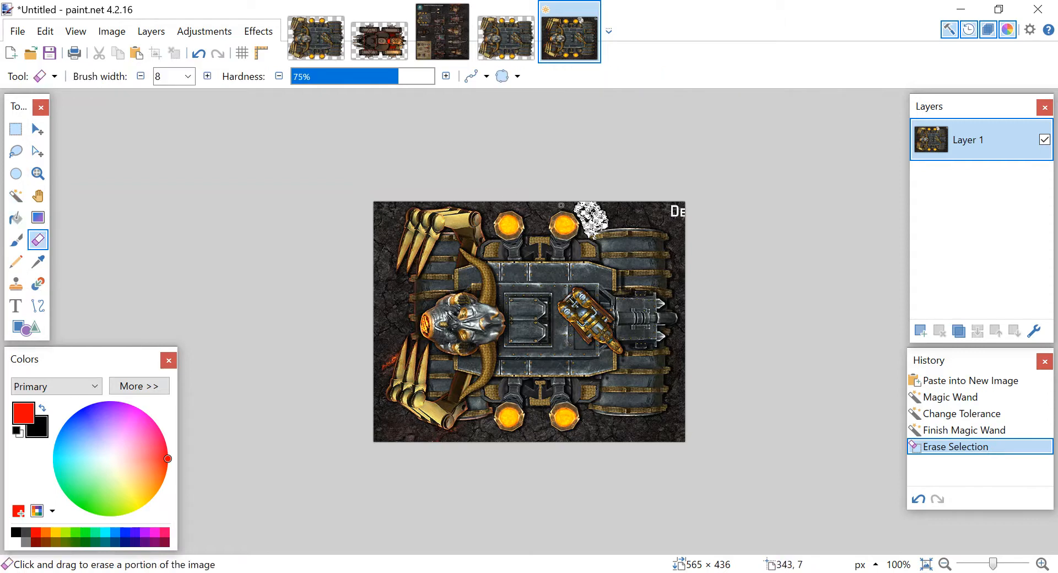
left_click(188, 76)
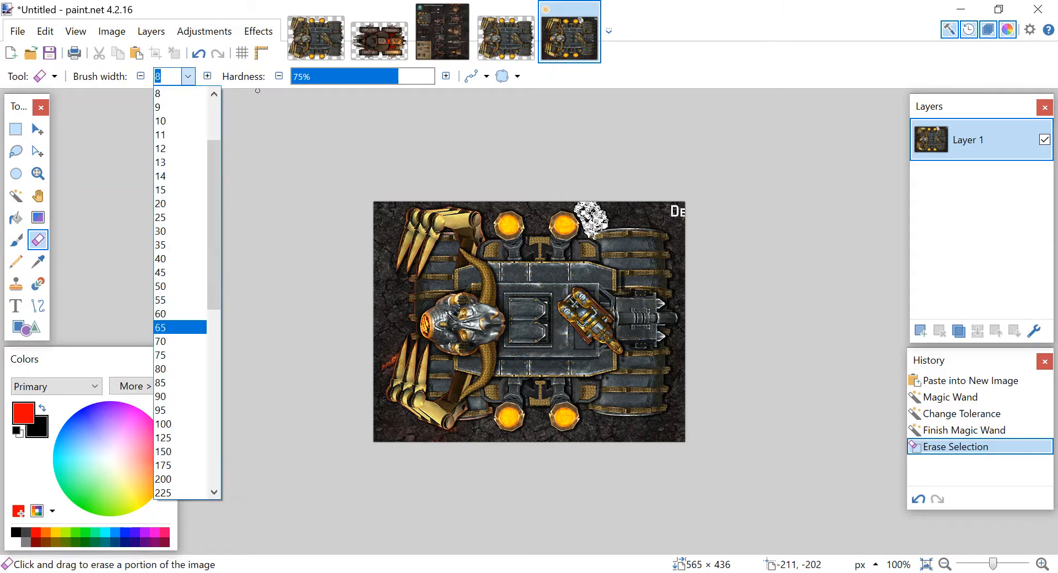
left_click(180, 327)
mouse_move(630, 212)
left_mouse_down()
mouse_move(596, 203)
mouse_move(663, 207)
mouse_move(688, 224)
mouse_move(694, 312)
left_mouse_up()
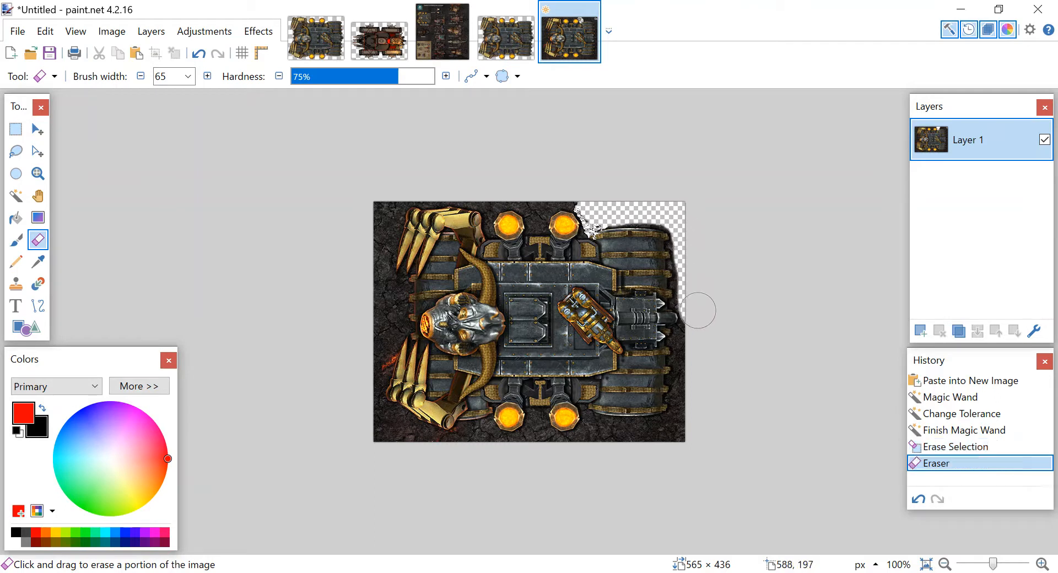
- Examine the cut-out edges of warmachine-devilengine.png up close and compare them with the partly erased Hellfire Engine image
left_click(512, 39)
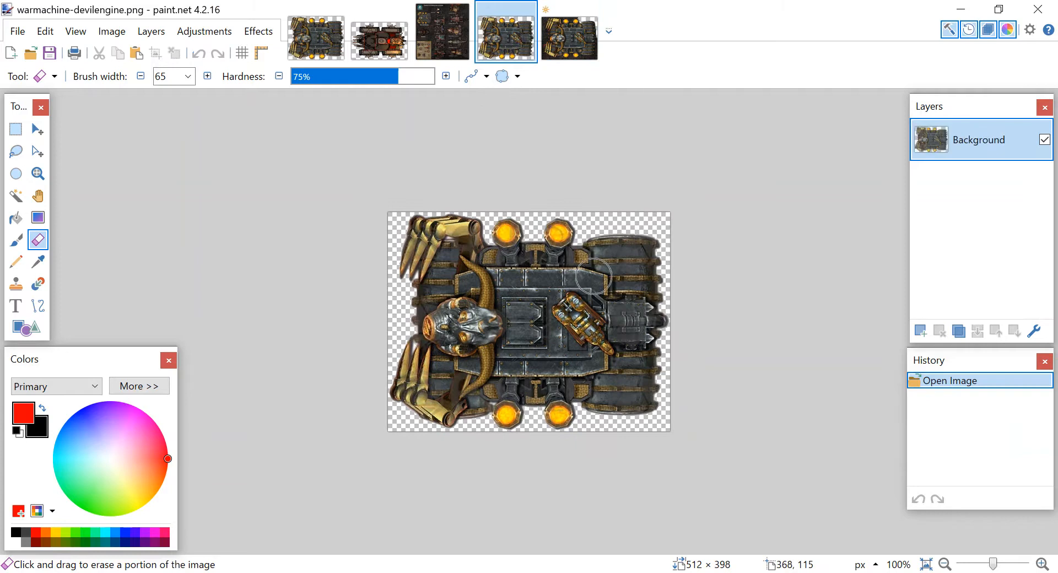
scroll(623, 286, "up", 5)
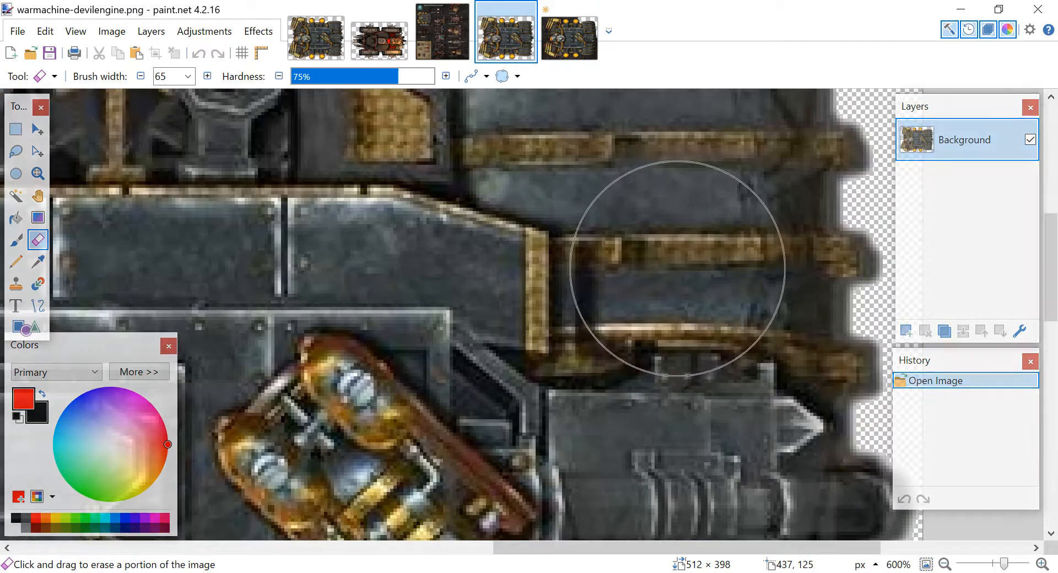
scroll(679, 268, "right", 5)
scroll(676, 269, "left", 2)
scroll(674, 268, "up", 6)
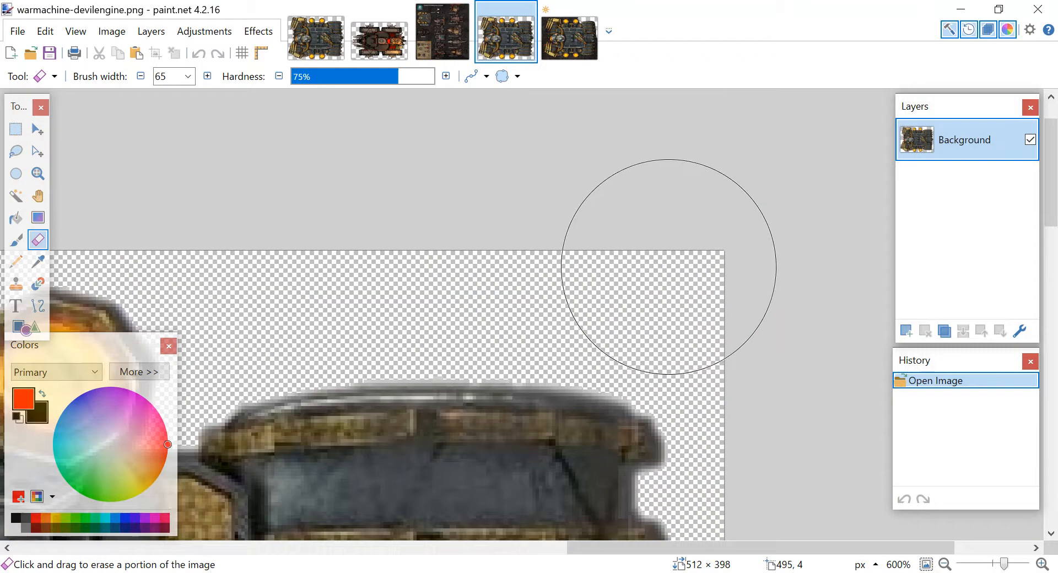
scroll(669, 267, "left", 4)
scroll(668, 266, "left", 5)
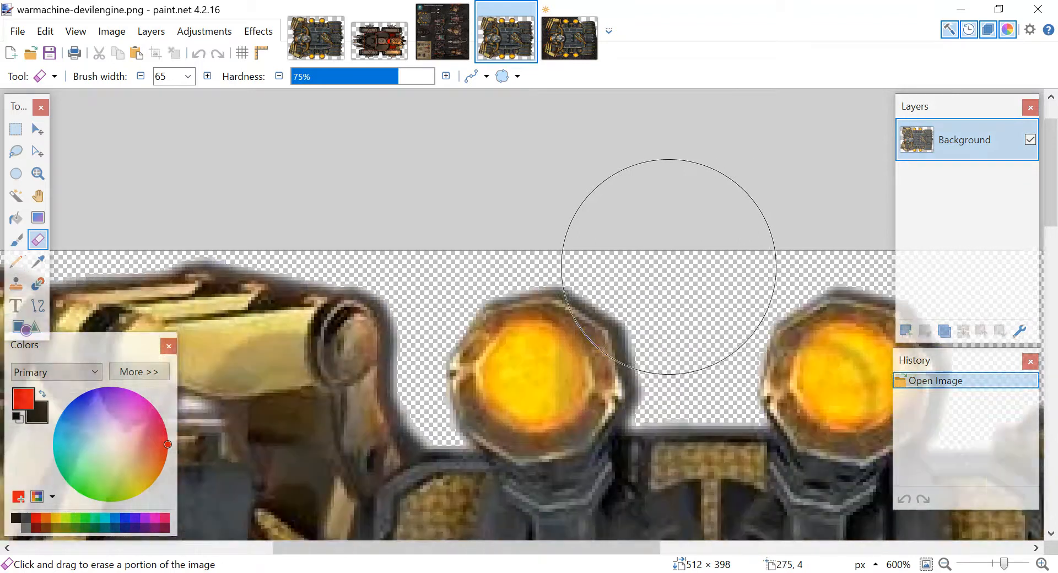
scroll(668, 267, "left", 3)
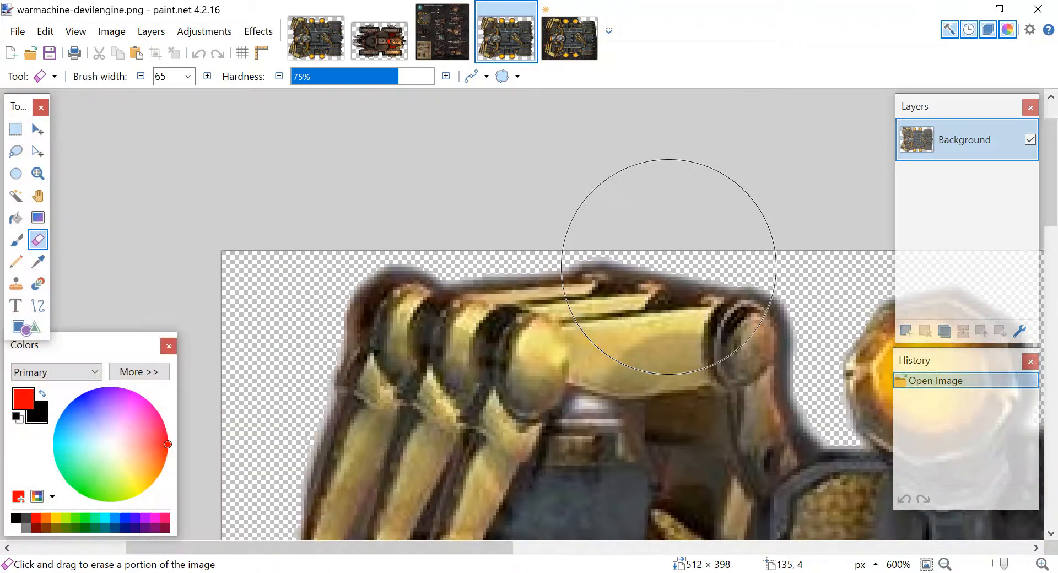
scroll(669, 267, "down", 3)
scroll(670, 267, "down", 5)
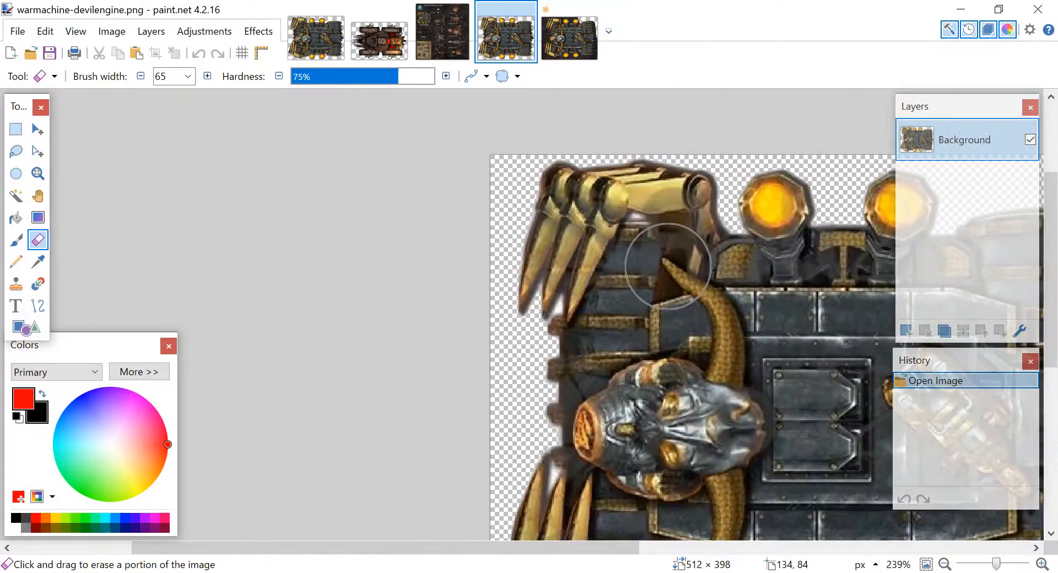
left_click(569, 38)
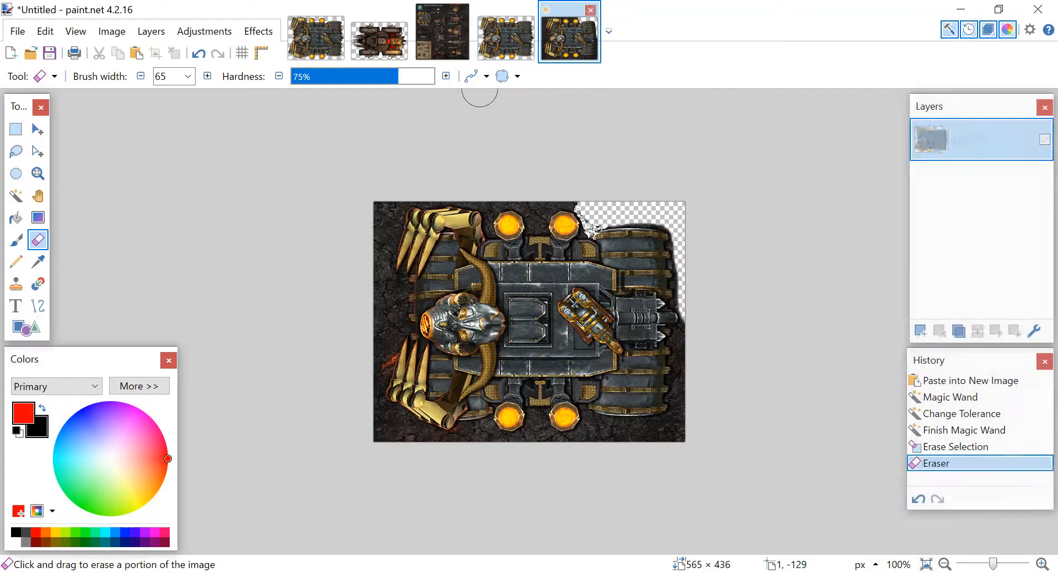
left_click(506, 38)
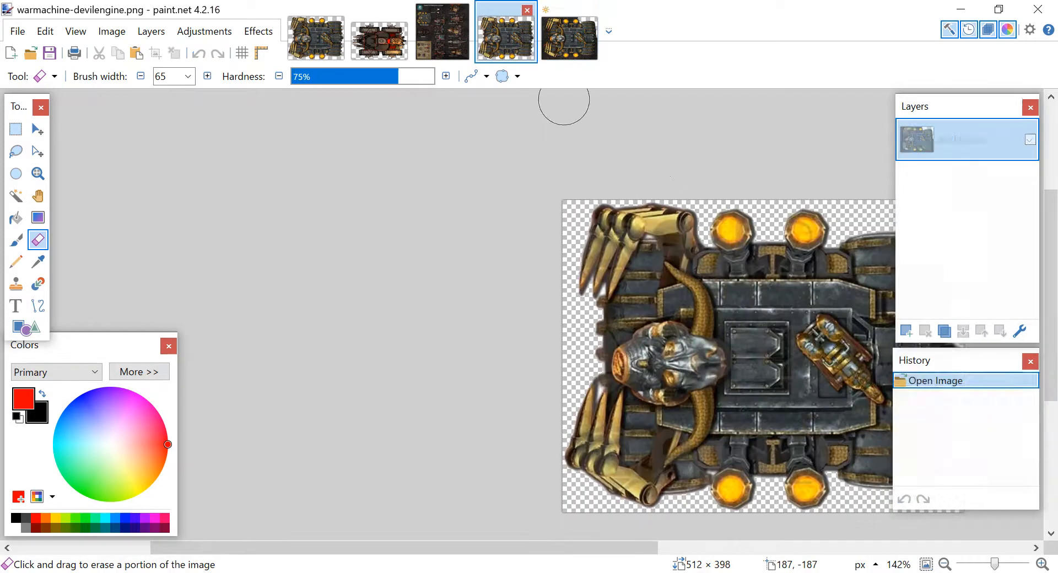
scroll(711, 256, "right", 3)
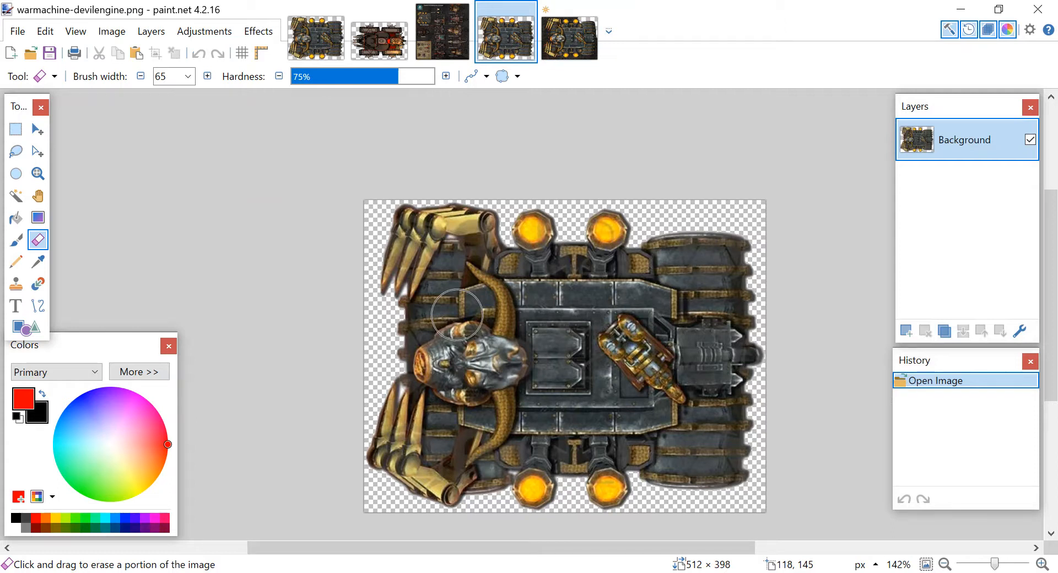
- Switch back to MapTool and examine the Avernus route on both sides of the war machine, up to the map's eastern end
key("alt+Tab")
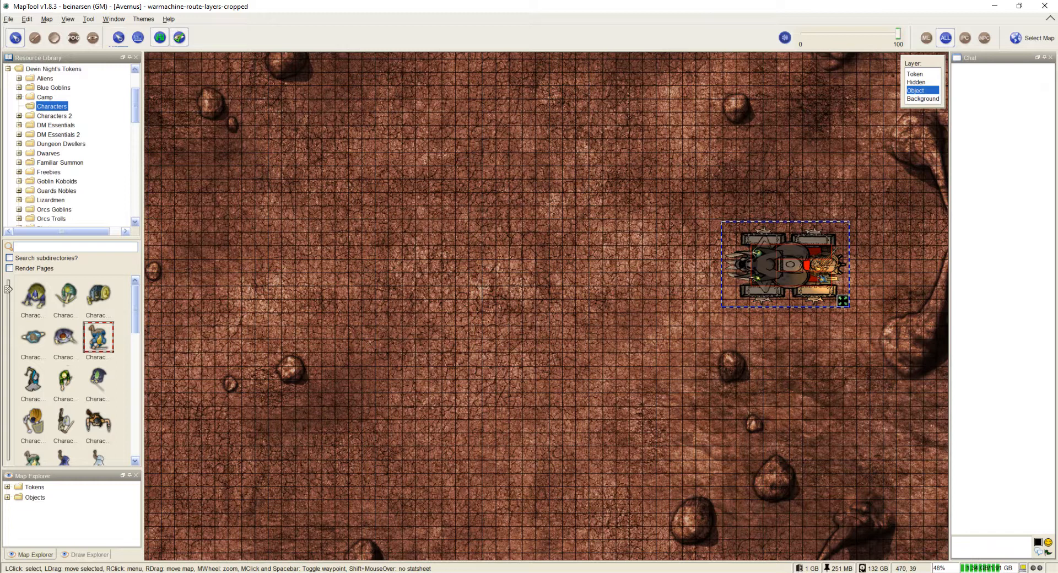
scroll(786, 265, "down", 4)
scroll(785, 264, "up", 2)
scroll(785, 264, "up", 2)
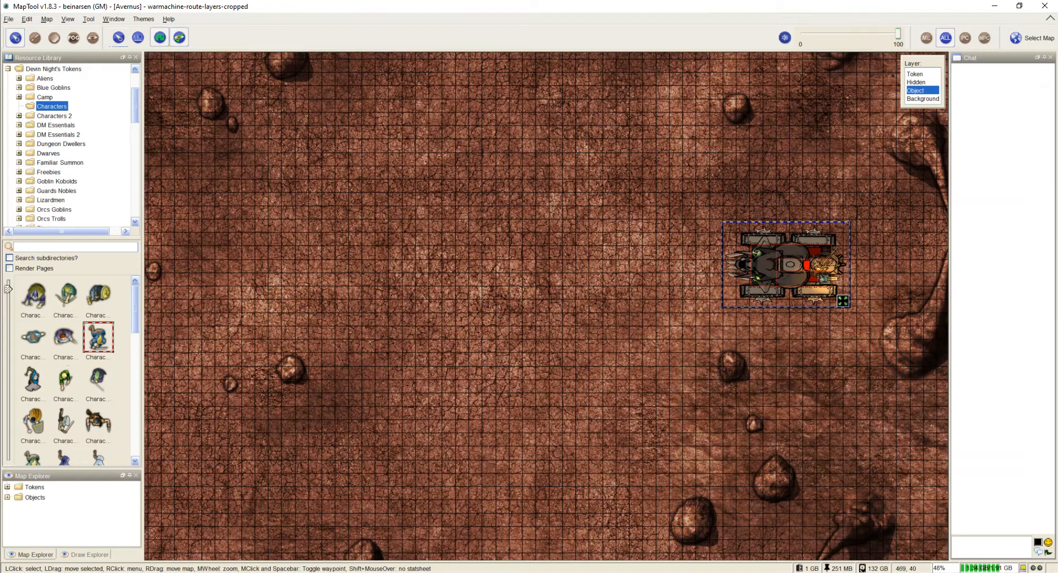
scroll(637, 309, "down", 10)
left_click_drag(642, 309, 861, 294)
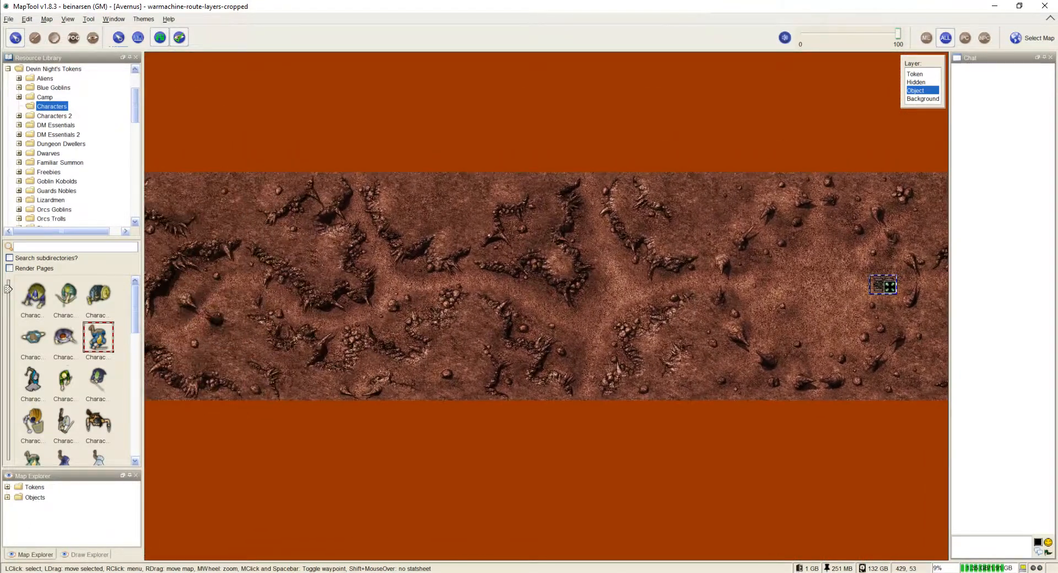
left_click_drag(491, 309, 840, 298)
left_click_drag(463, 289, 552, 336)
left_click_drag(771, 342, 600, 314)
left_click_drag(810, 316, 576, 350)
left_click_drag(772, 333, 587, 331)
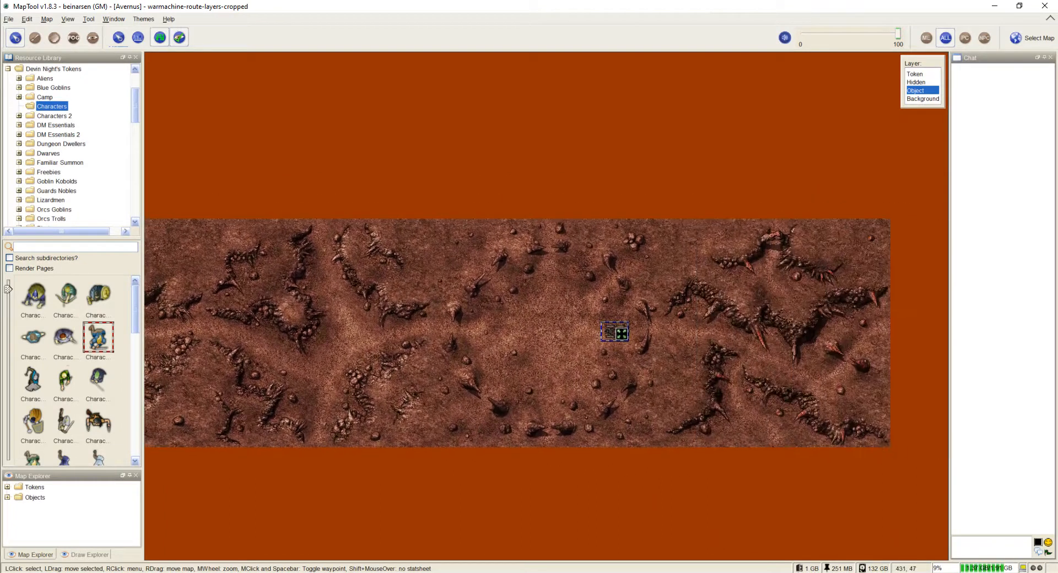